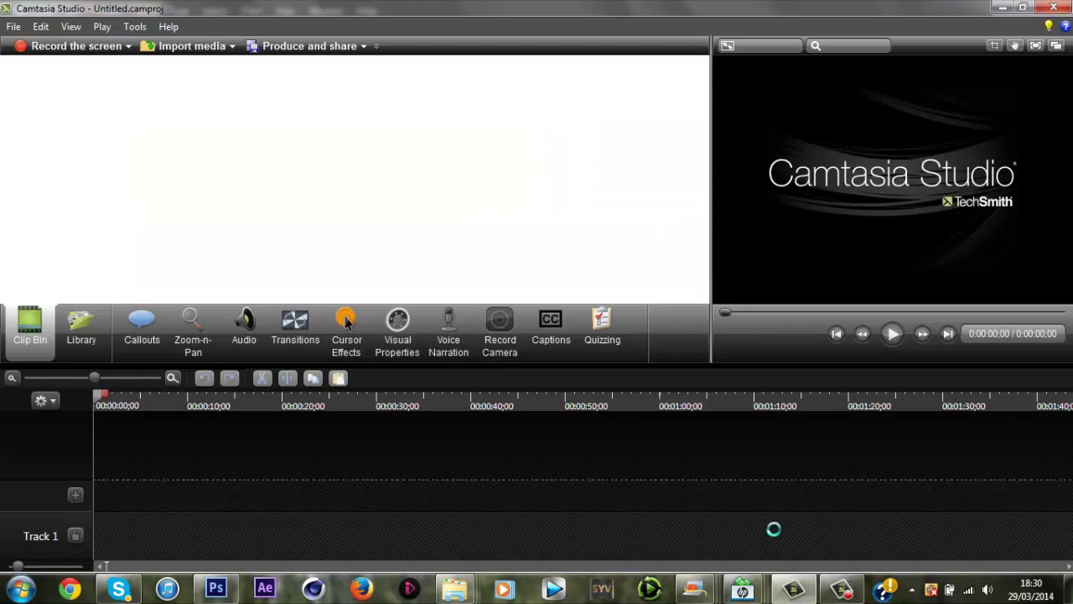
# Step: Fill the middle-band selection on Layer 1 with the black foreground colour, then deselect
pyautogui.click(216, 588)
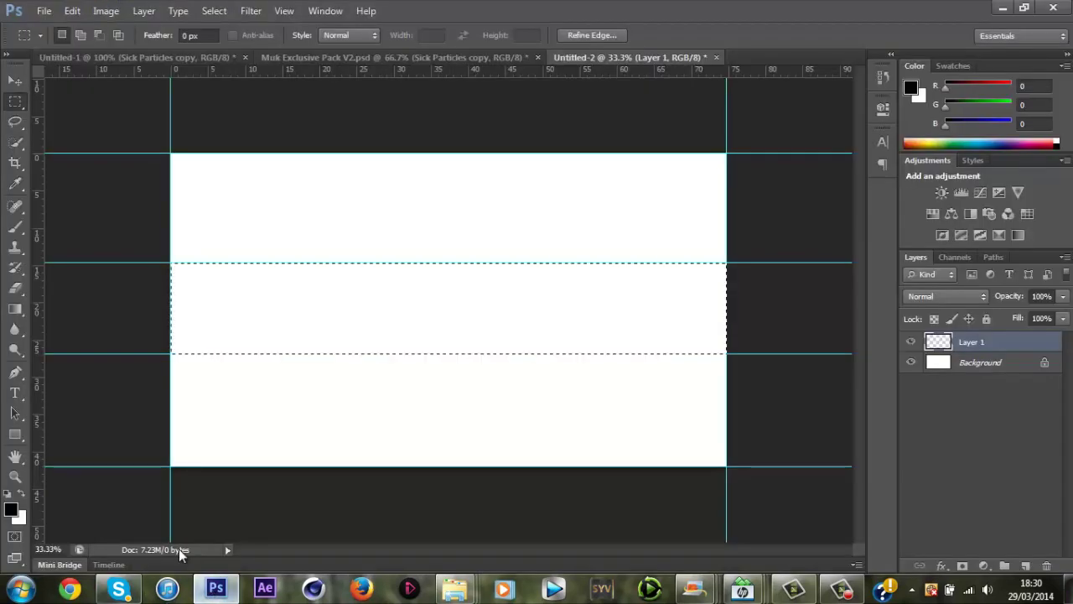
pyautogui.rightClick(300, 216)
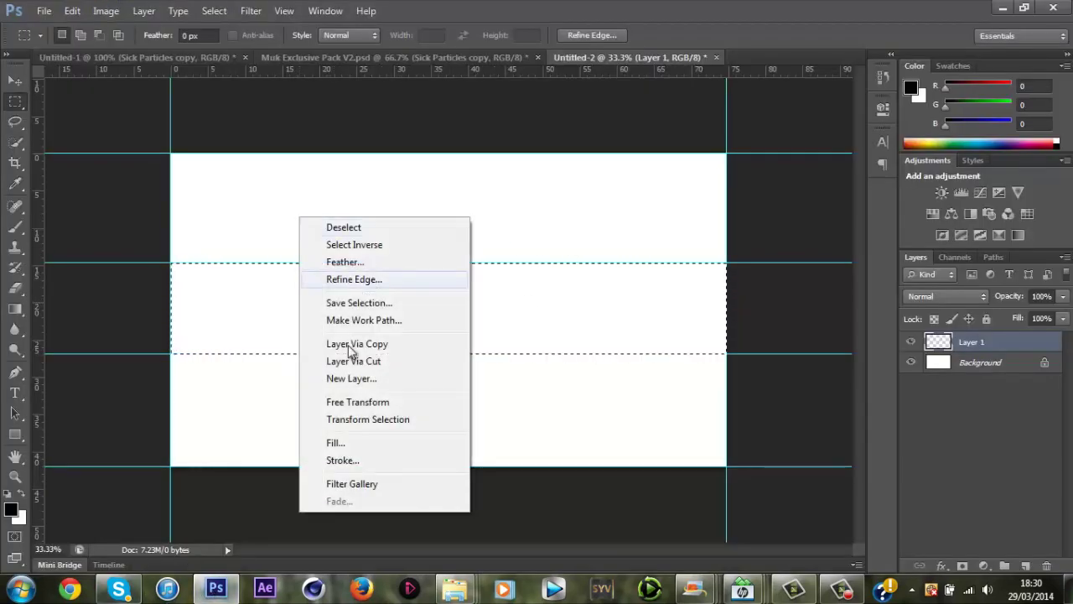
pyautogui.click(413, 441)
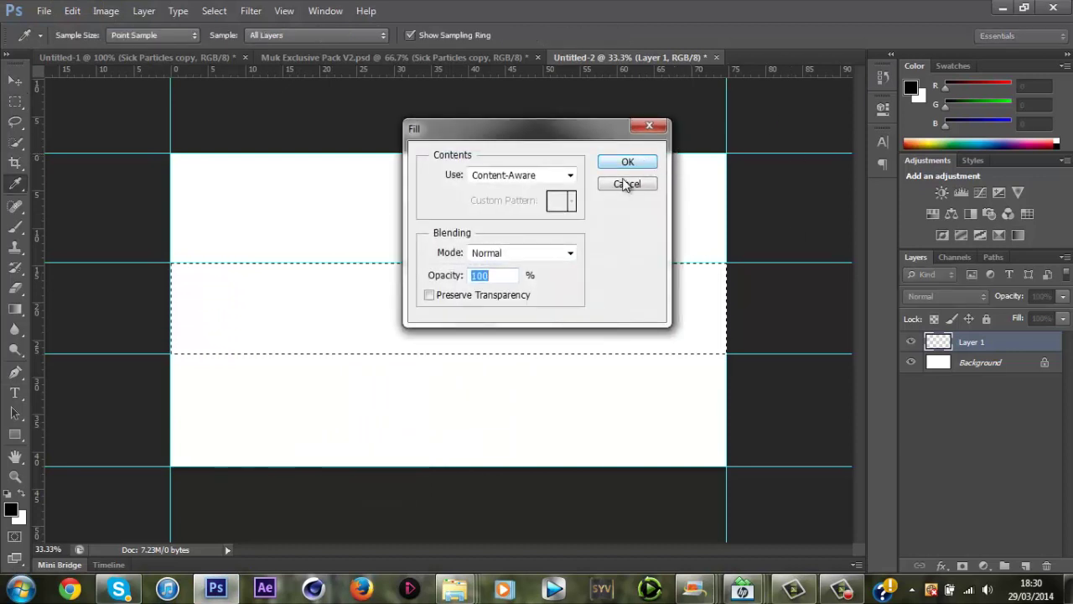
pyautogui.click(543, 176)
pyautogui.click(540, 189)
pyautogui.click(627, 161)
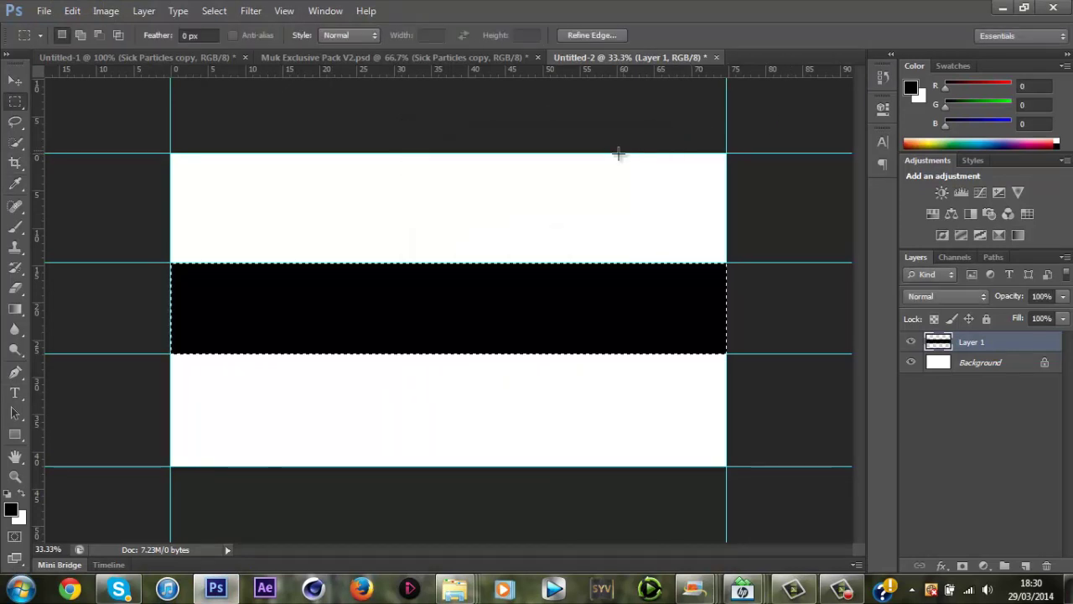
pyautogui.rightClick(459, 241)
pyautogui.click(520, 251)
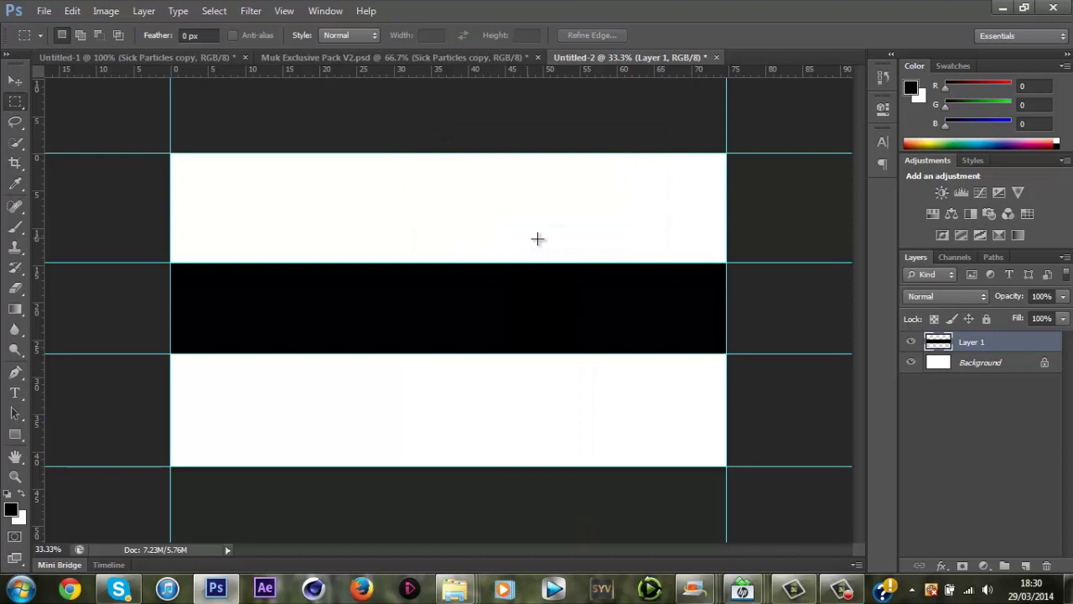
# Step: Launch Chrome, go to hd-wallpapers.in and scroll through the Latest Wallpapers grid
pyautogui.click(74, 587)
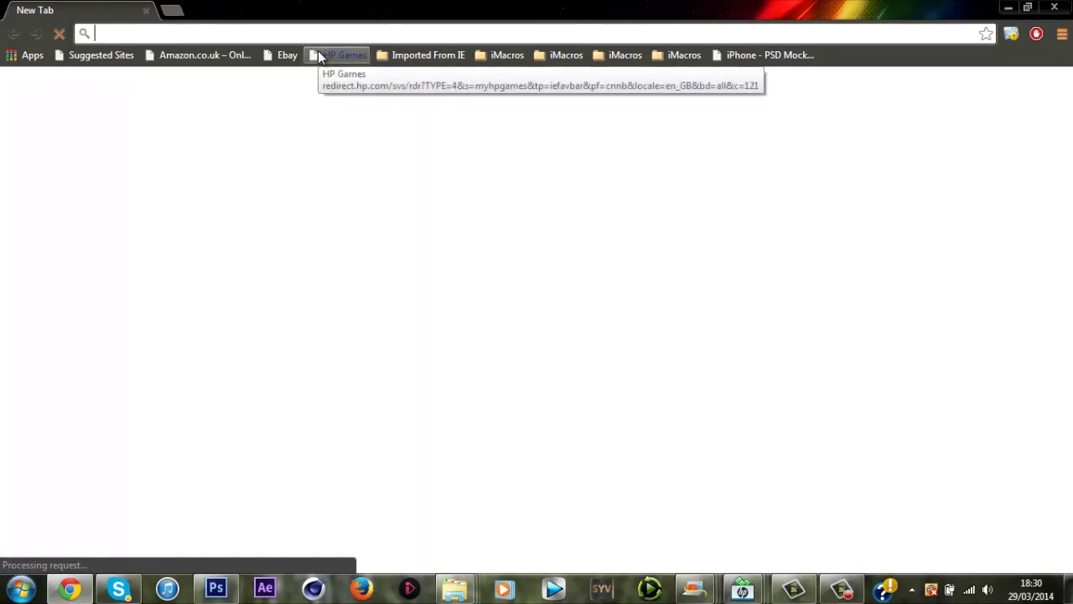
pyautogui.write('hd-wallpapers.in')
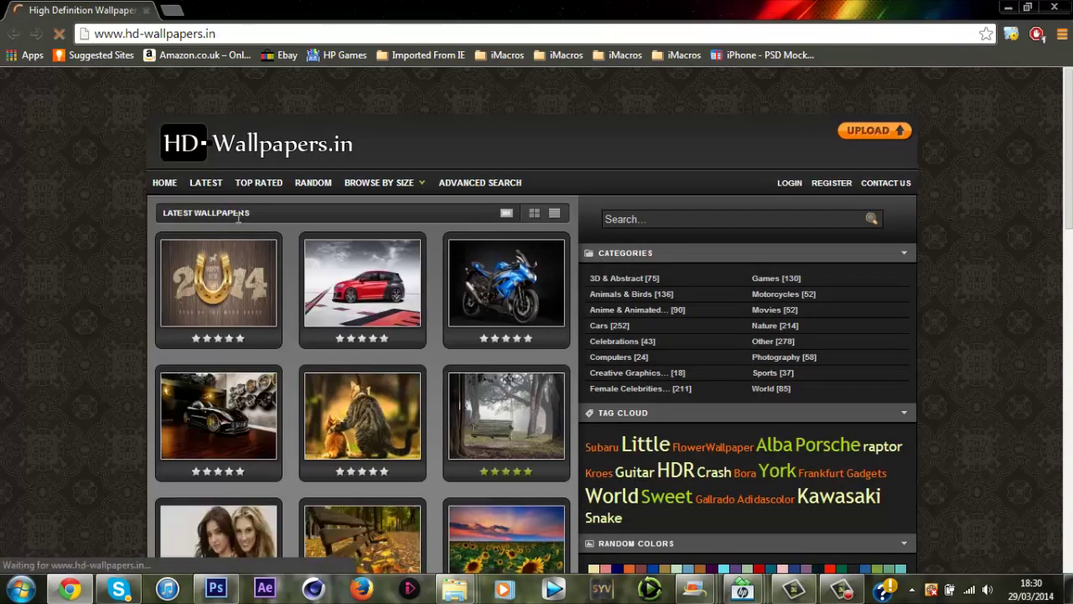
pyautogui.scroll(-3, 401, 344)
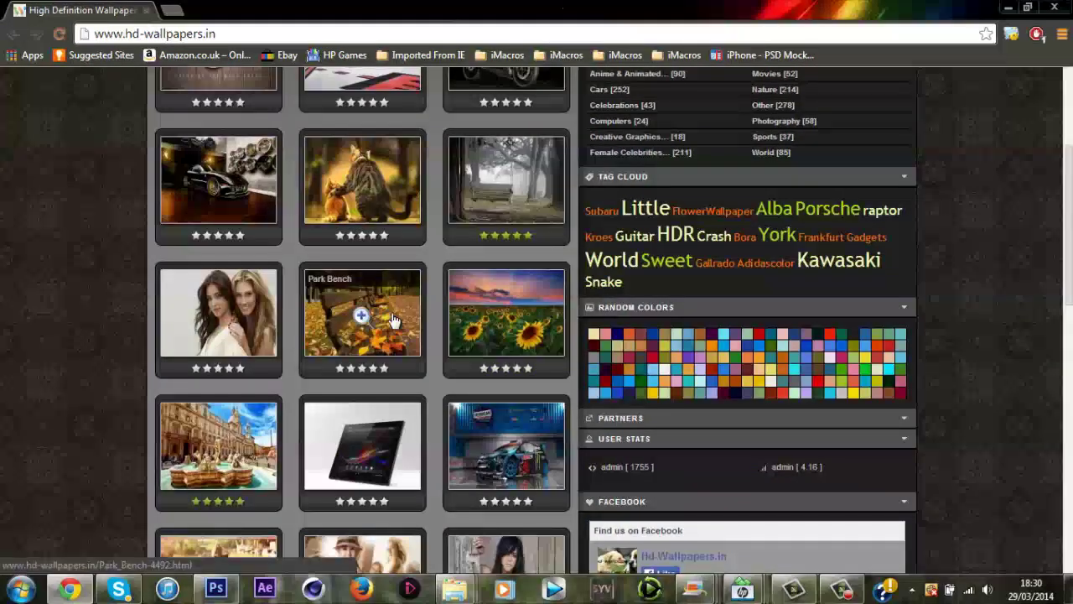
pyautogui.scroll(-4, 393, 321)
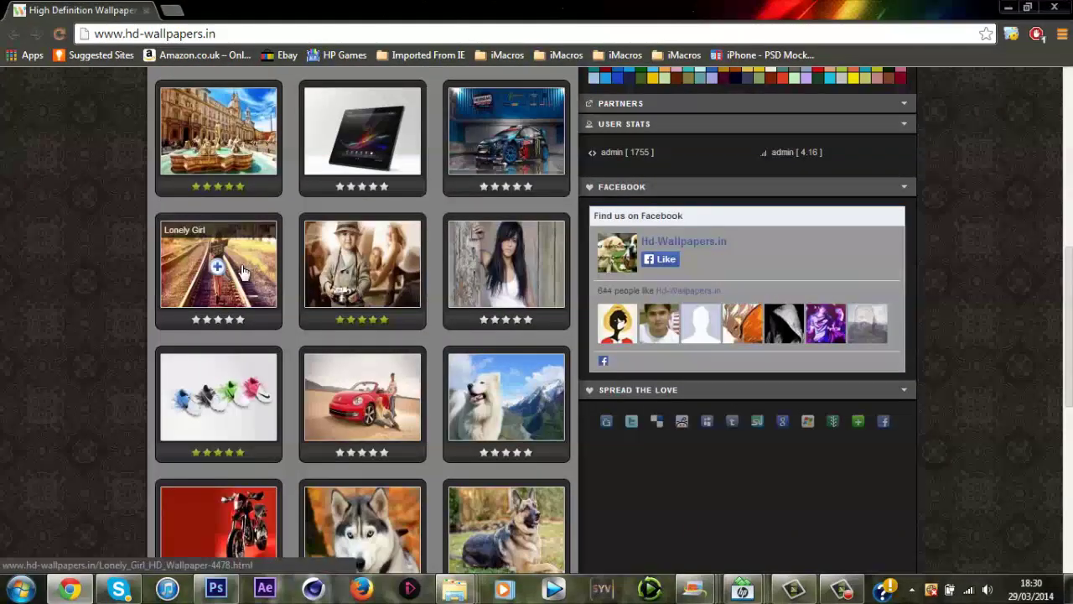
pyautogui.scroll(-3, 241, 278)
pyautogui.scroll(1, 356, 276)
pyautogui.scroll(-3, 356, 276)
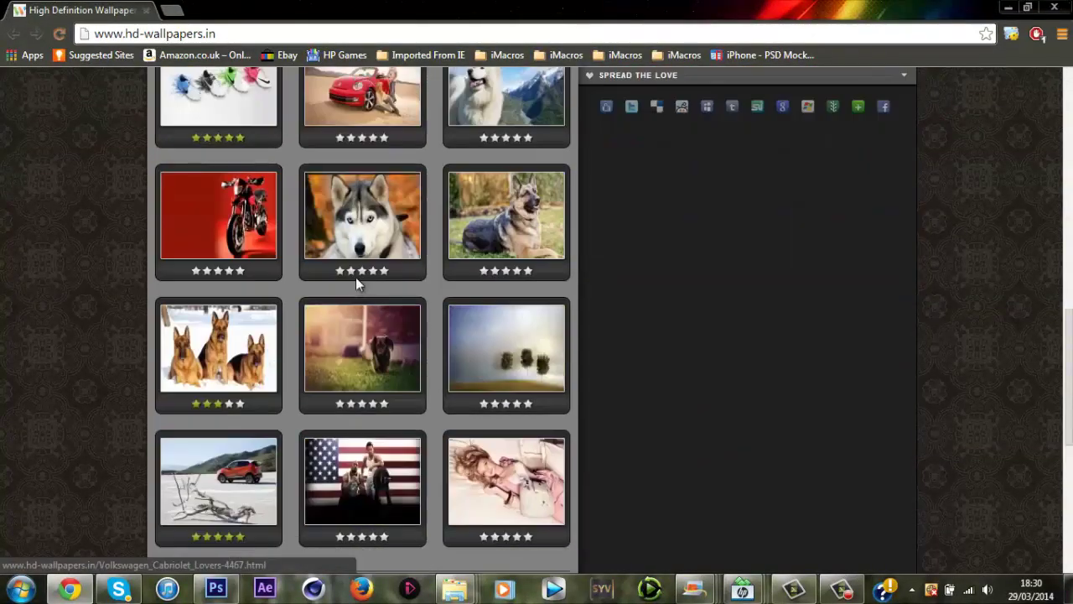
pyautogui.scroll(-1, 368, 307)
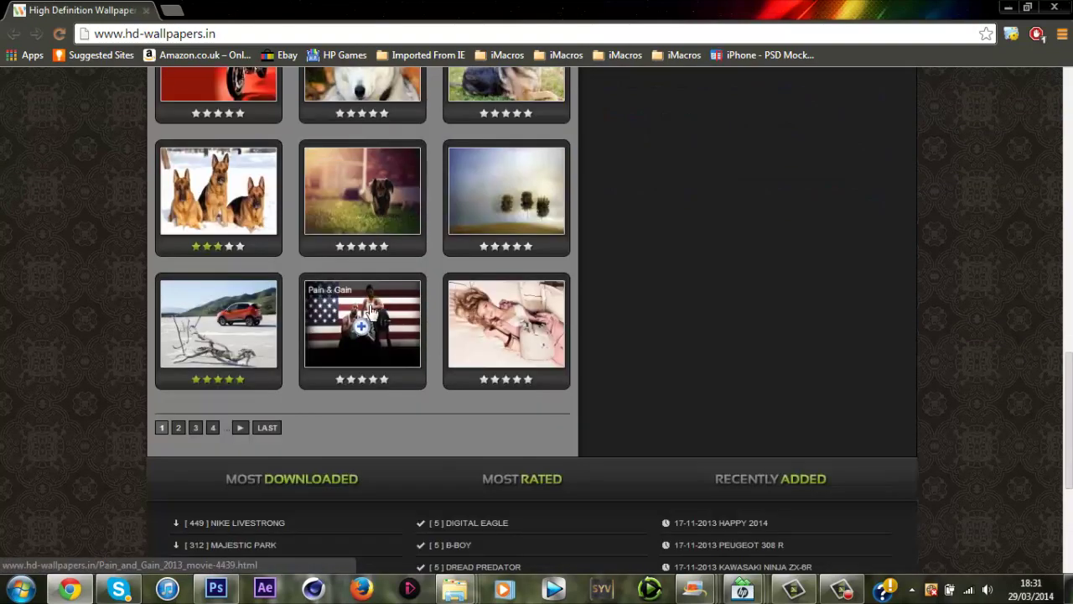
pyautogui.scroll(2, 226, 316)
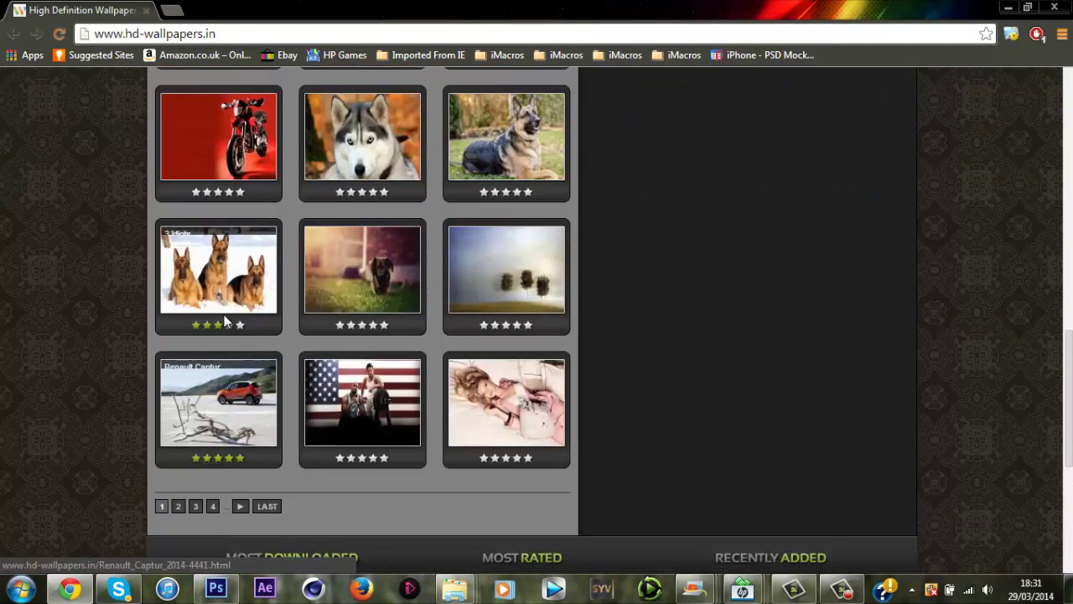
pyautogui.scroll(10, 270, 343)
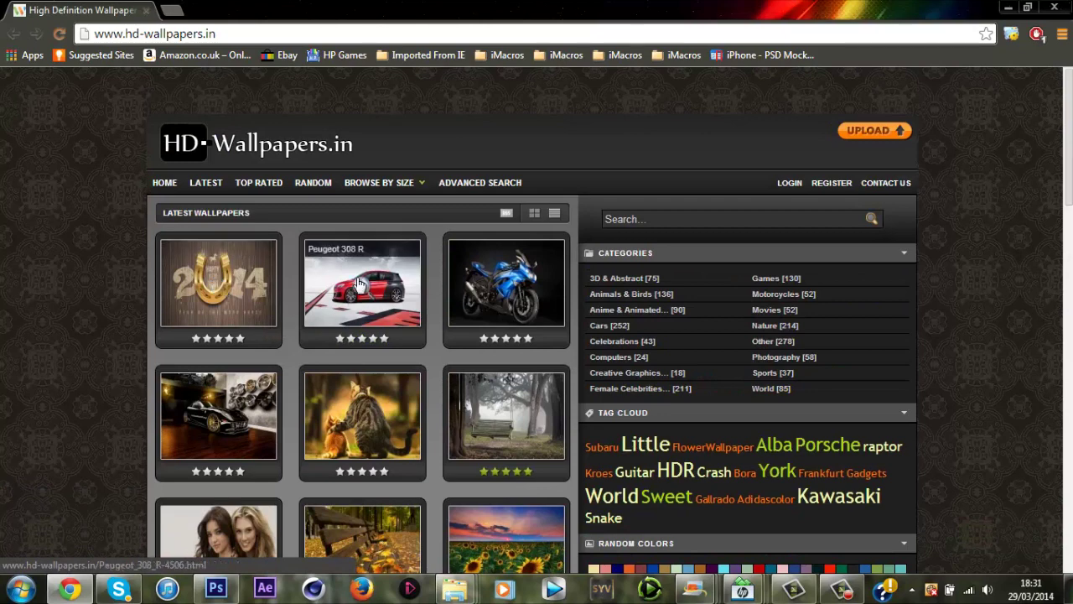
# Step: Open the Photography category and scroll down to its pagination
pyautogui.click(805, 356)
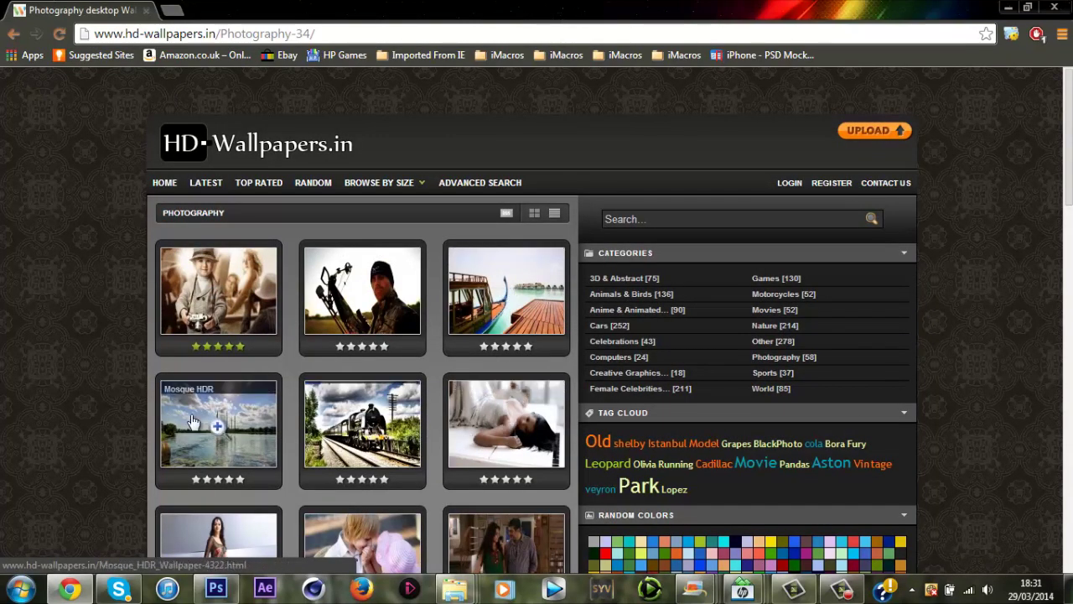
pyautogui.scroll(-3, 209, 419)
pyautogui.scroll(-3, 239, 369)
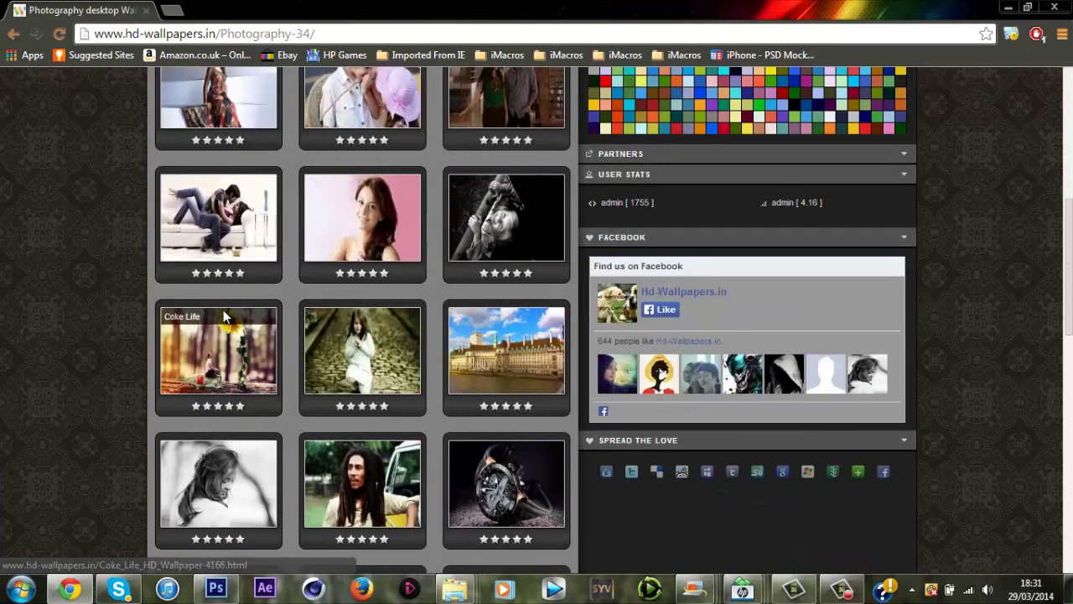
pyautogui.scroll(-4, 255, 365)
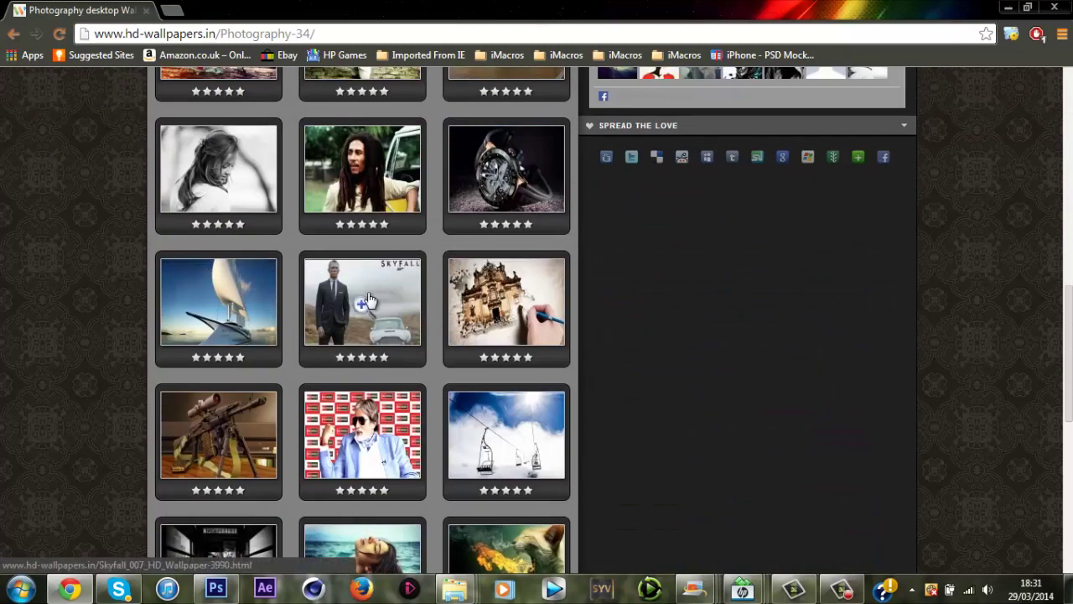
pyautogui.scroll(-3, 847, 378)
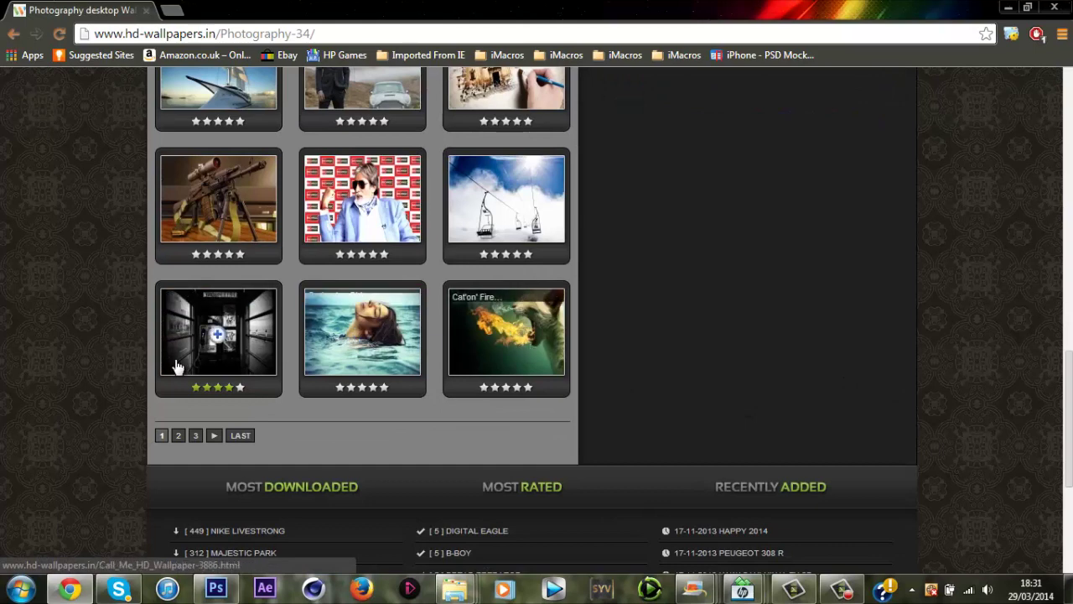
# Step: Go to page 2 of Photography wallpapers and scroll back up through the thumbnails
pyautogui.click(178, 436)
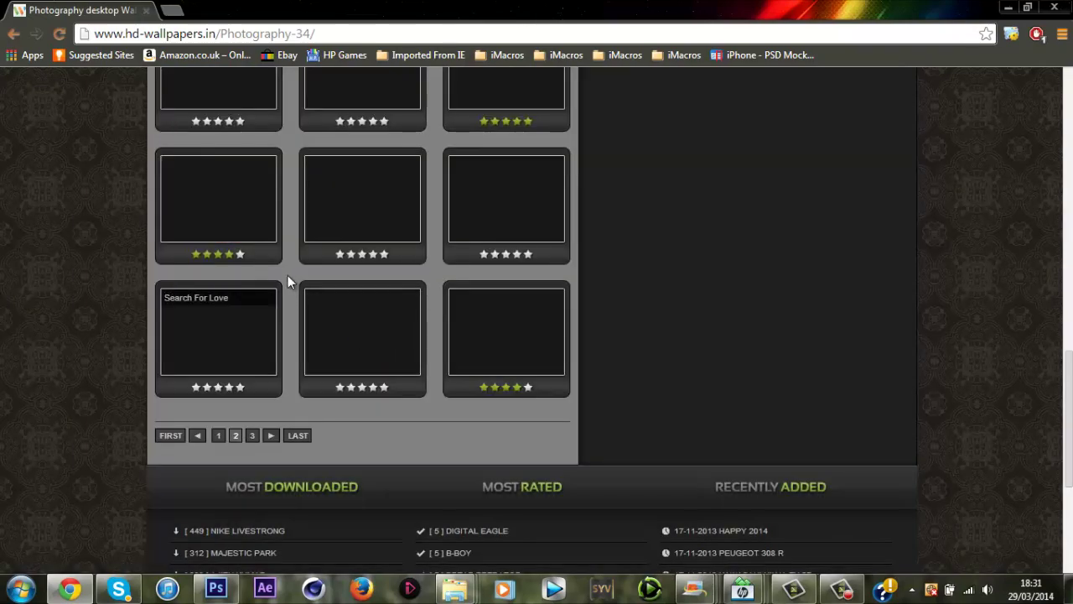
pyautogui.scroll(10, 290, 274)
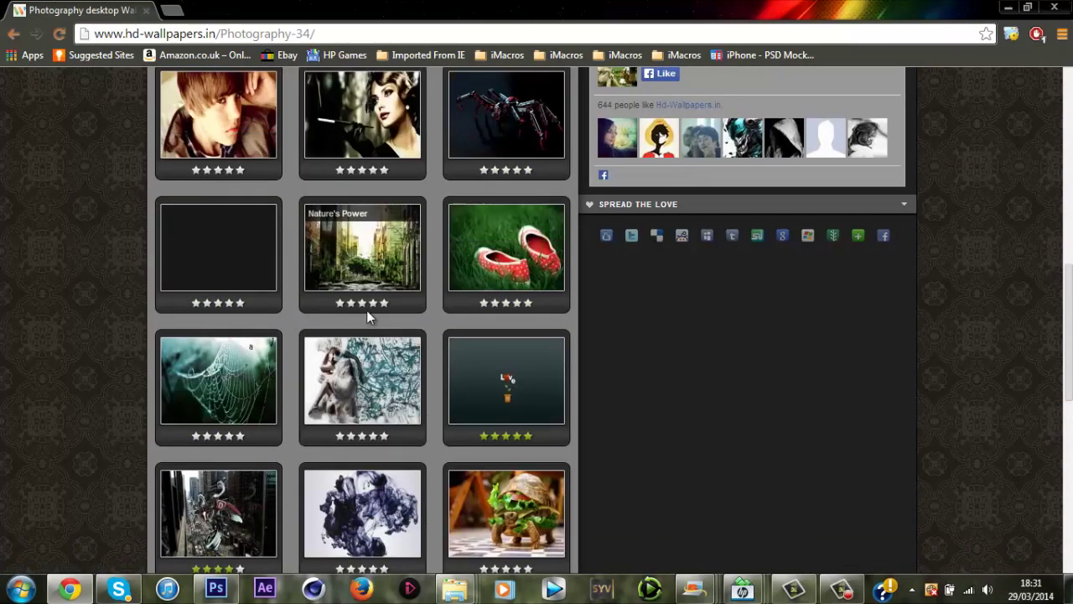
pyautogui.scroll(3, 378, 315)
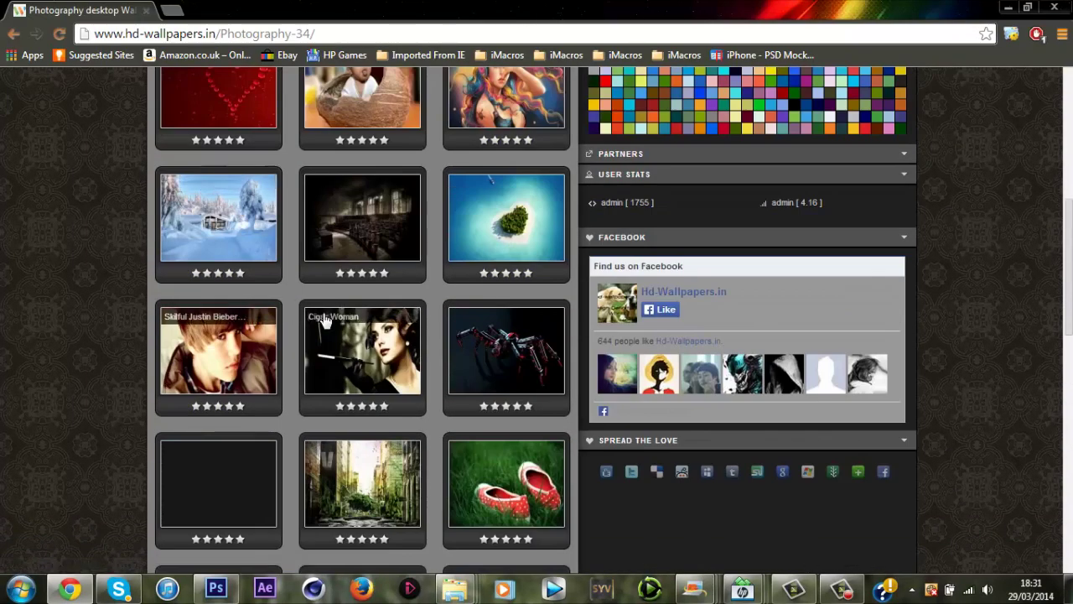
pyautogui.scroll(1, 325, 315)
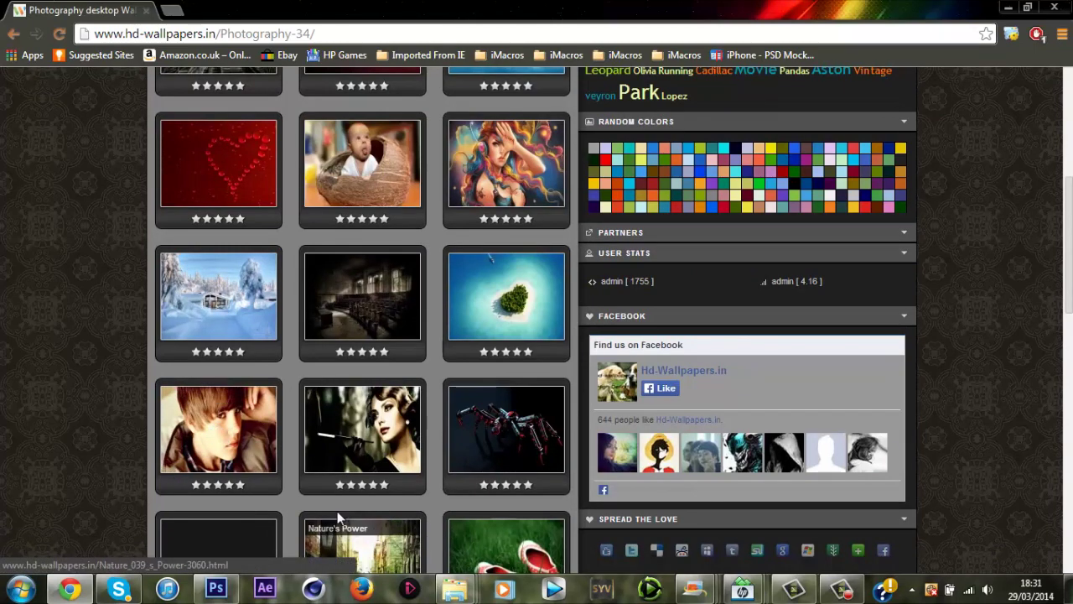
pyautogui.scroll(3, 339, 332)
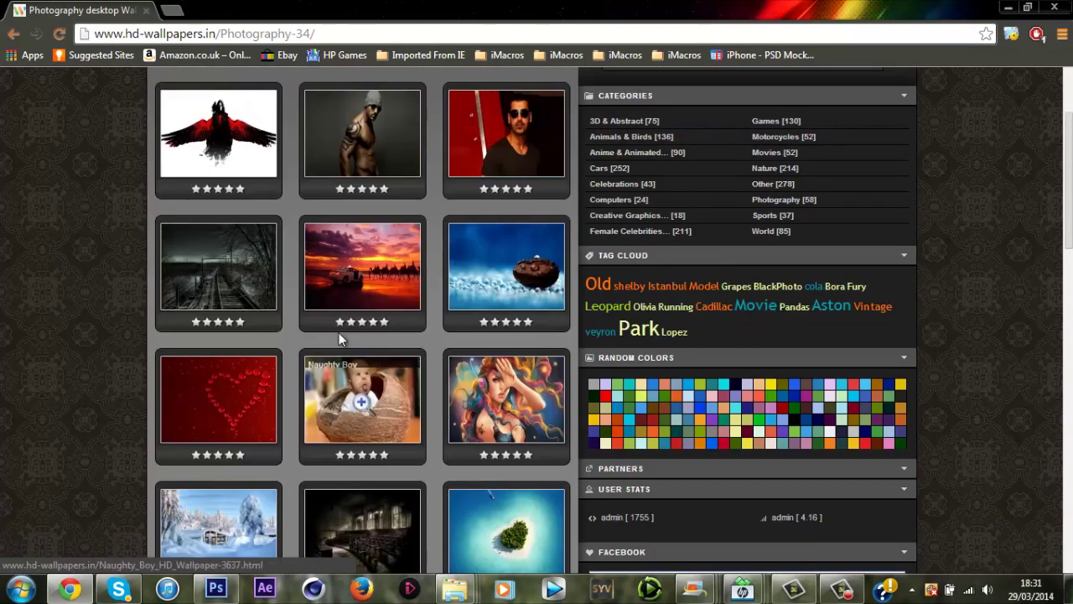
# Step: Open the Modern Taxi wallpaper at its 1440 x 900 size
pyautogui.click(368, 277)
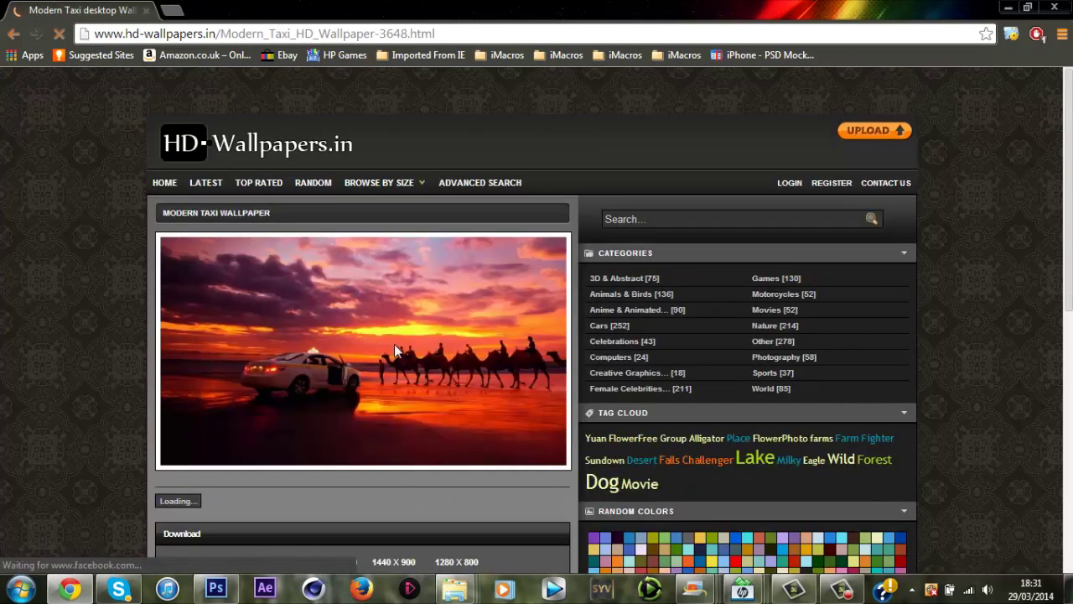
pyautogui.scroll(-4, 539, 354)
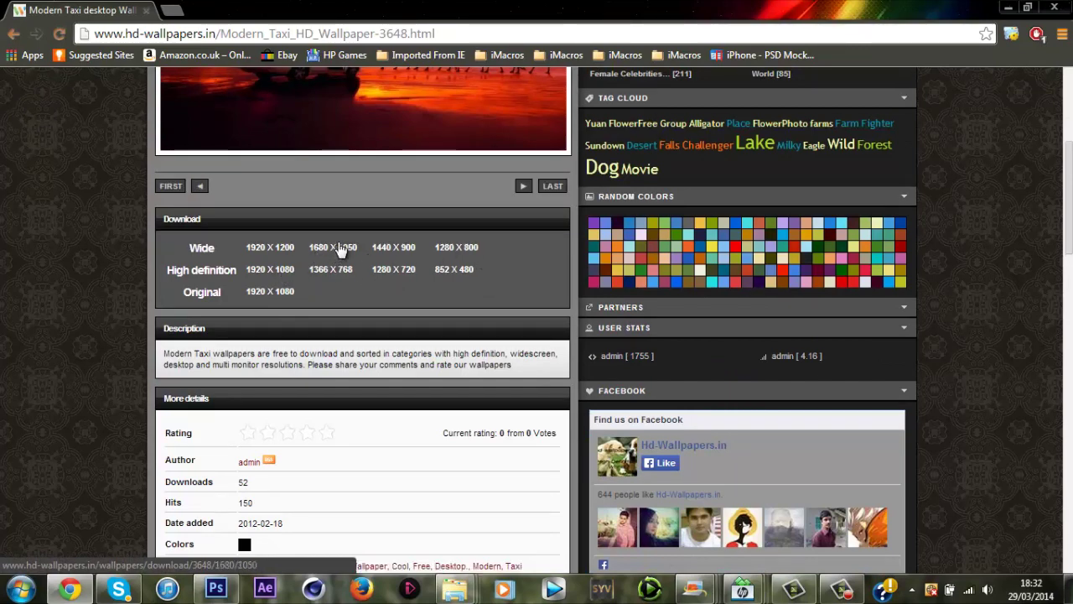
pyautogui.click(399, 247)
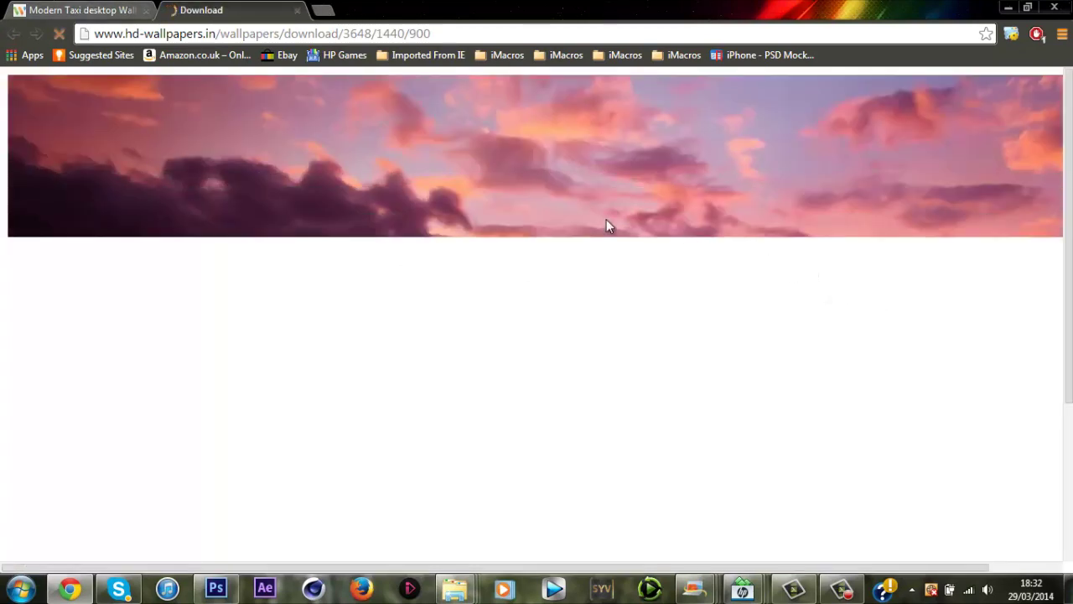
pyautogui.scroll(-3, 599, 310)
# Step: Save the 1440 x 900 Modern Taxi image to disk as a JPEG
pyautogui.rightClick(565, 185)
pyautogui.click(638, 197)
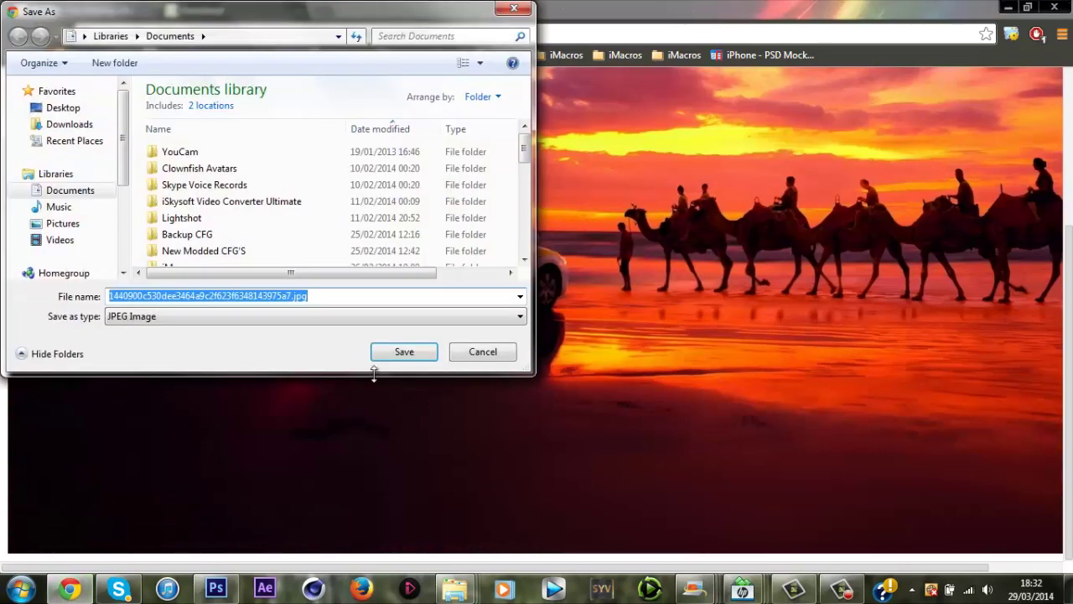
pyautogui.click(402, 352)
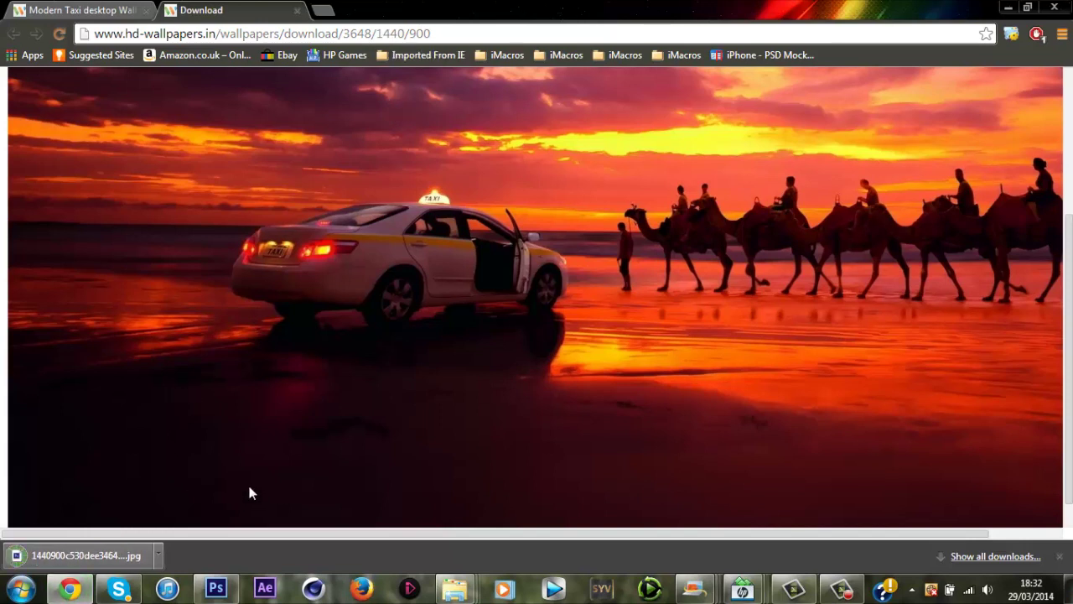
# Step: Drag the sunset taxi photo into the banner and scale it up to about 148%
pyautogui.click(216, 588)
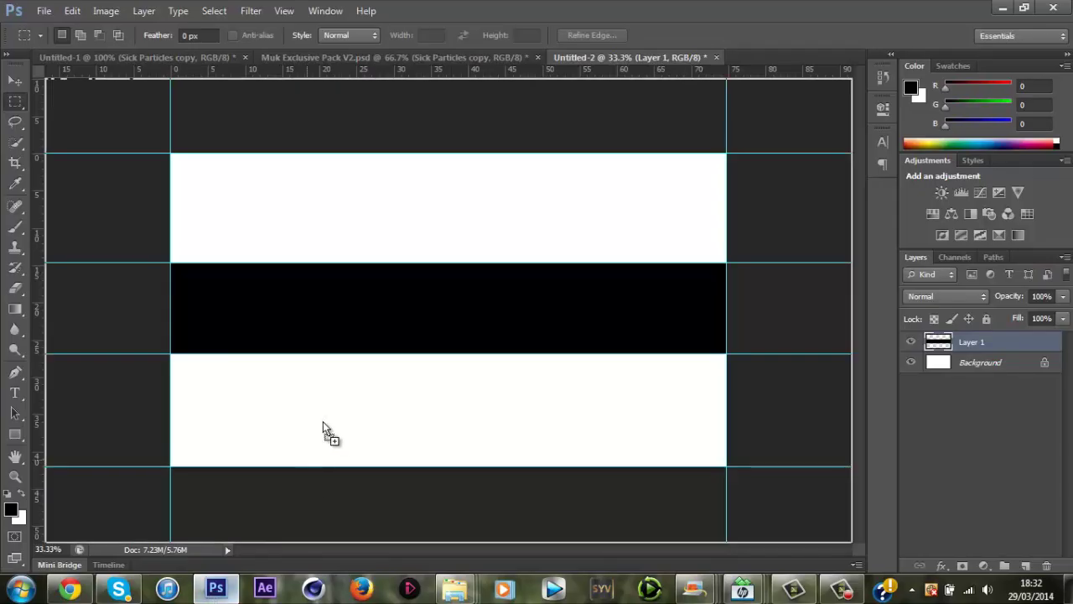
pyautogui.moveTo(323, 426); pyautogui.dragTo(368, 352)
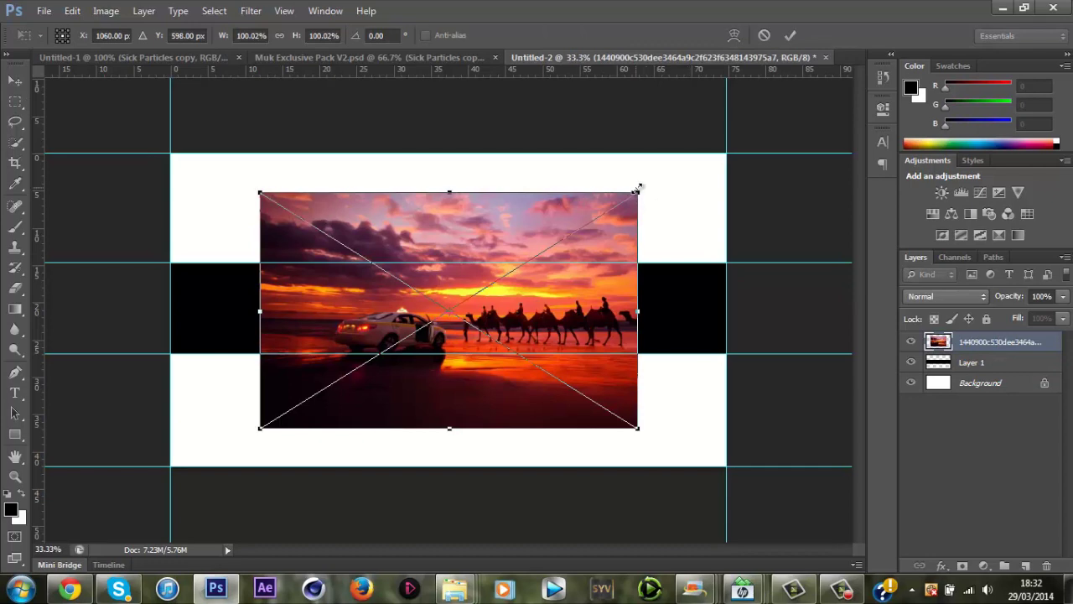
pyautogui.moveTo(637, 189); pyautogui.dragTo(727, 136)
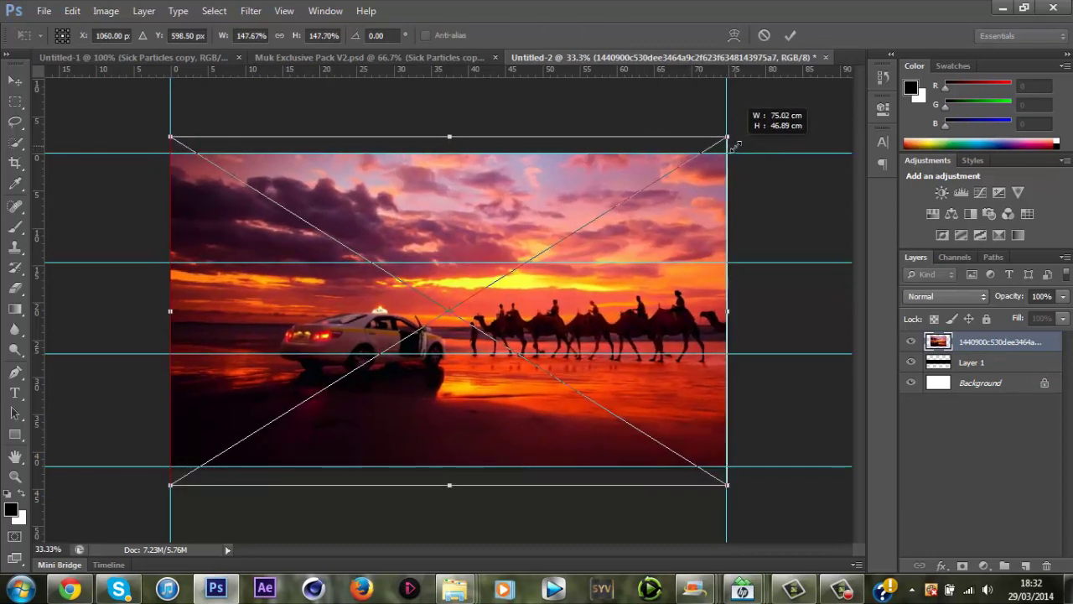
pyautogui.click(790, 36)
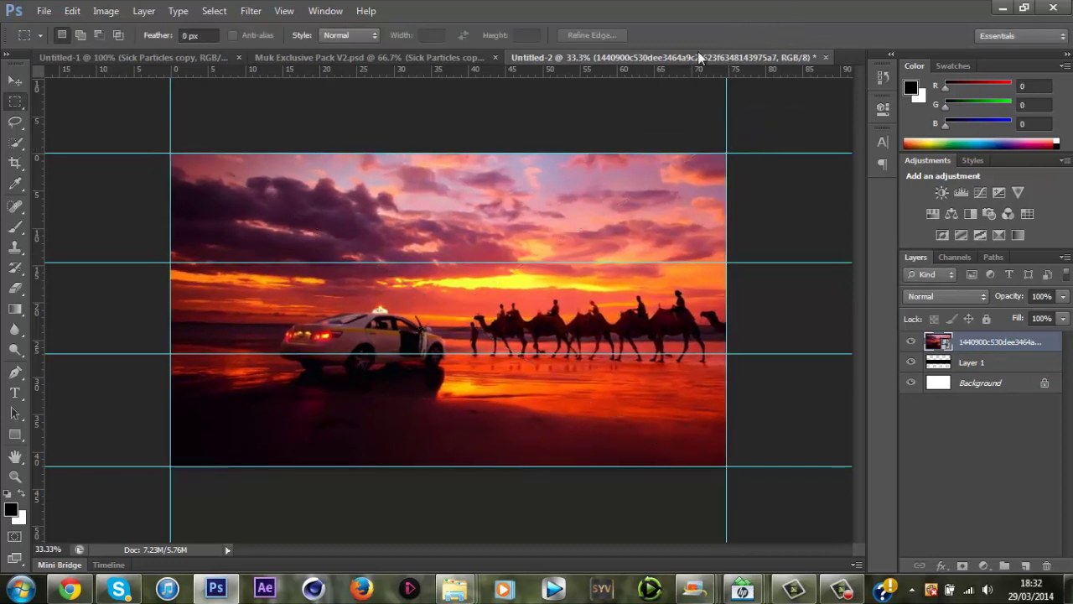
# Step: Create a clipping mask so the photo layer is clipped to the black band
pyautogui.click(15, 81)
pyautogui.scroll(5, 433, 314)
pyautogui.rightClick(1012, 336)
pyautogui.click(891, 261)
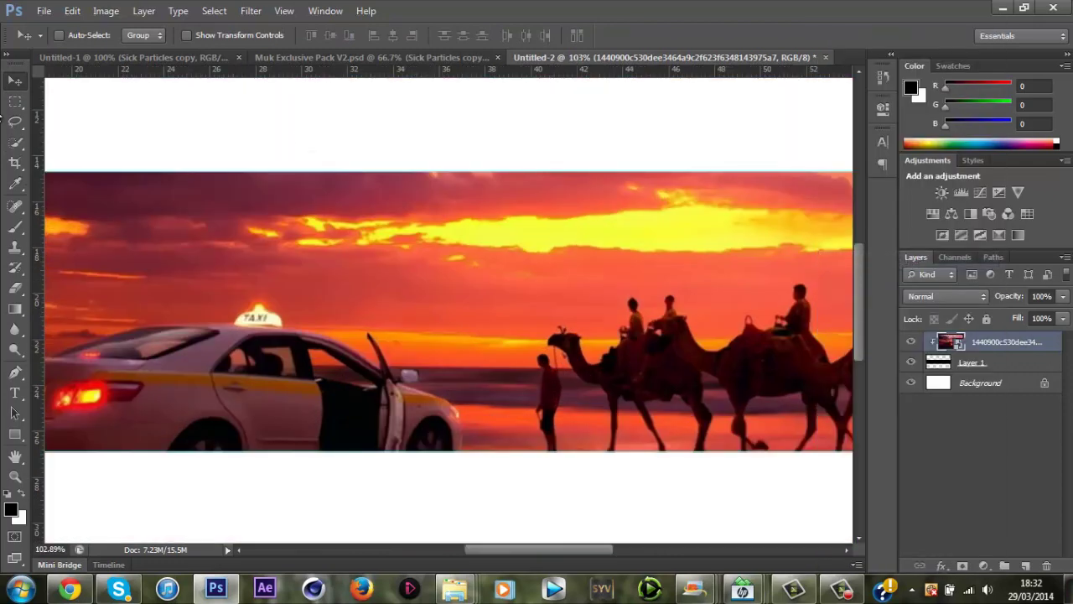
pyautogui.scroll(-5, 361, 339)
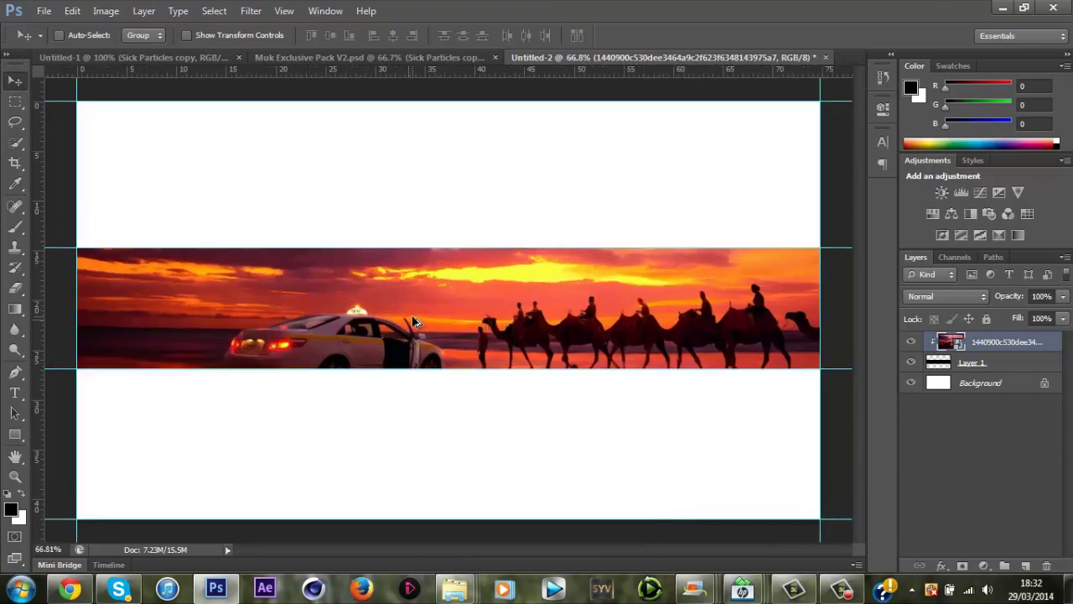
# Step: Place vertical and horizontal guides crossing at Layer 1's band centre
pyautogui.click(1000, 365)
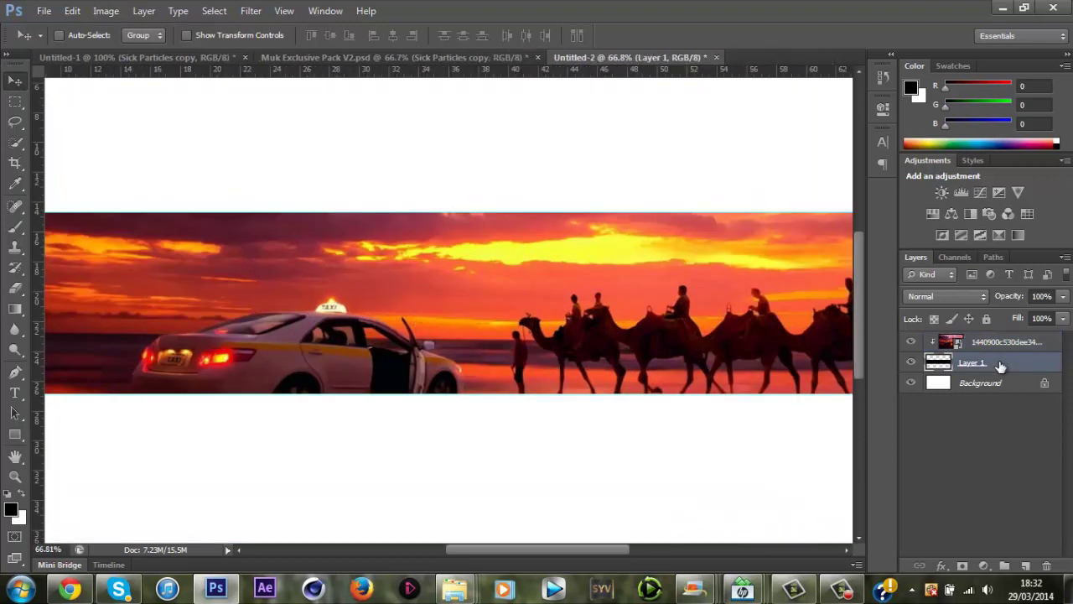
pyautogui.hotkey('ctrl', 't')
pyautogui.moveTo(38, 250); pyautogui.dragTo(471, 223)
pyautogui.moveTo(482, 79); pyautogui.dragTo(466, 290)
pyautogui.press('Return')
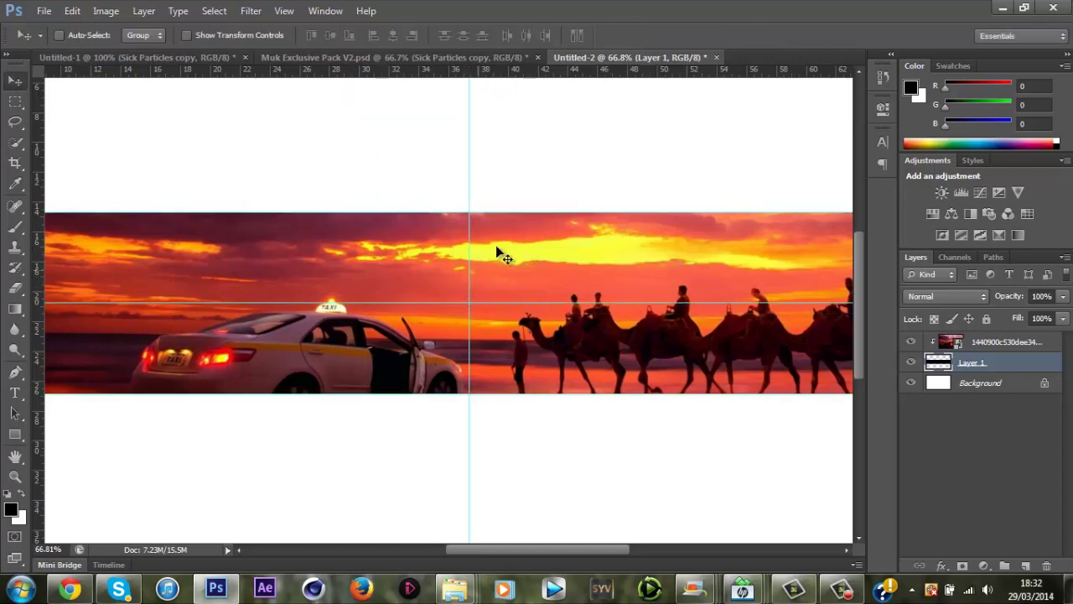
pyautogui.scroll(3, 467, 326)
# Step: Add a white THATSQEZIFY text layer above the photo near the guide crossing
pyautogui.press('t')
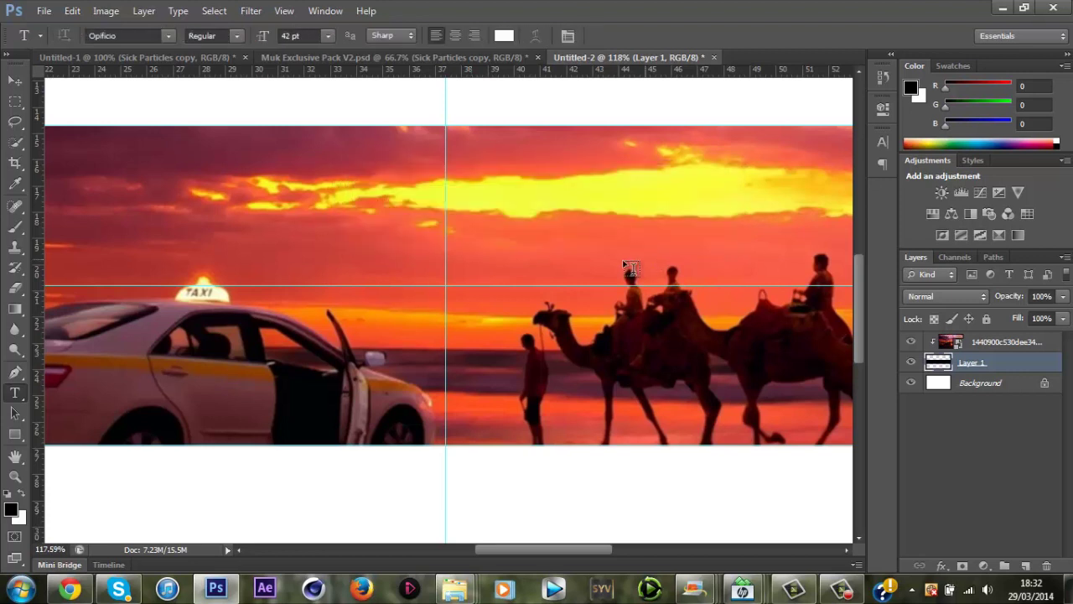
pyautogui.click(383, 279)
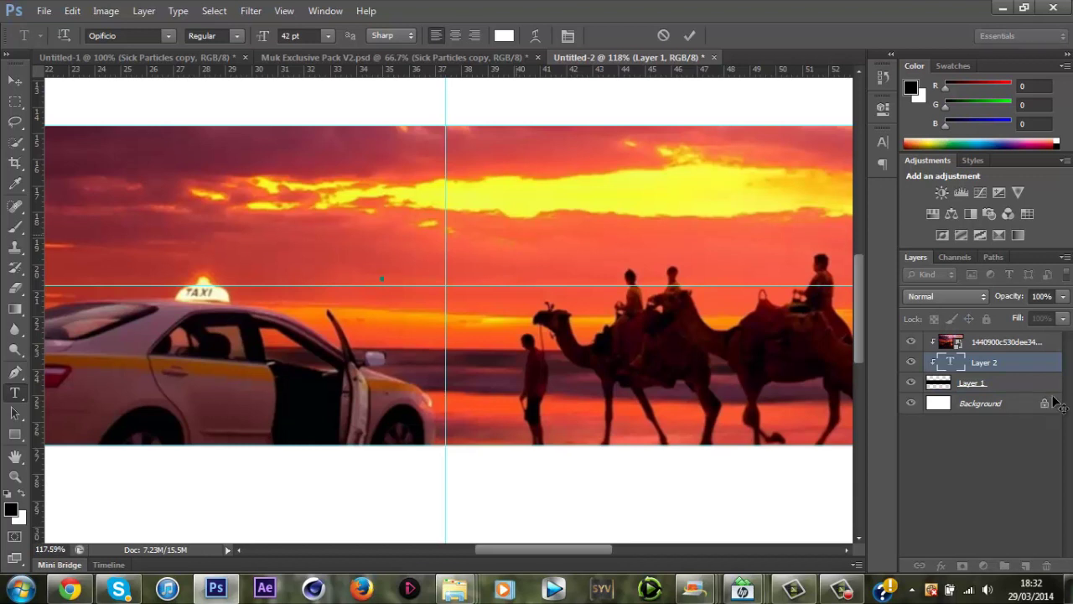
pyautogui.moveTo(1003, 346); pyautogui.dragTo(1003, 374)
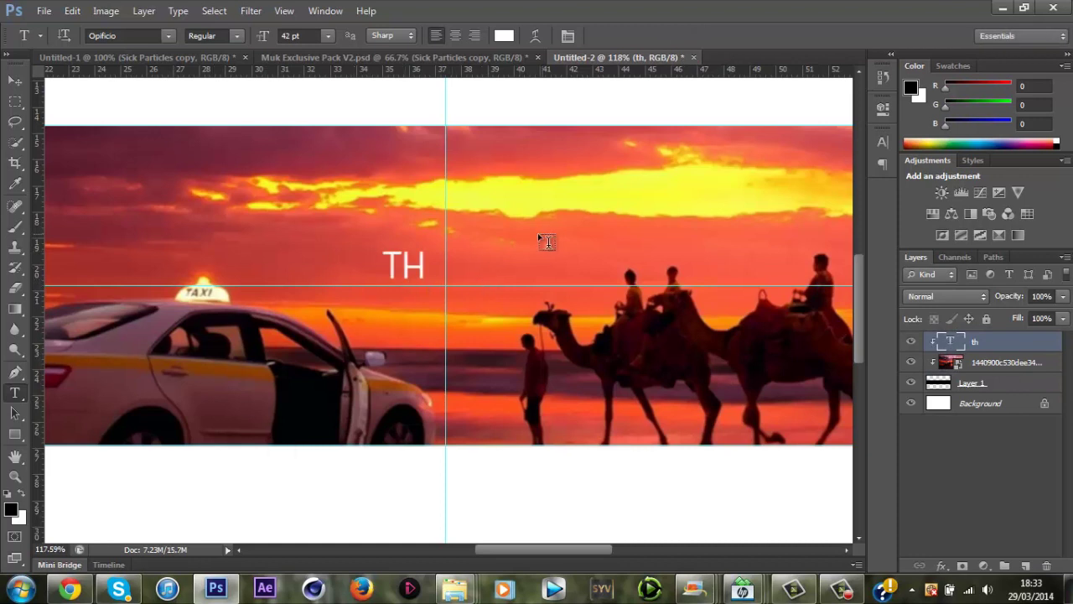
pyautogui.click(465, 265)
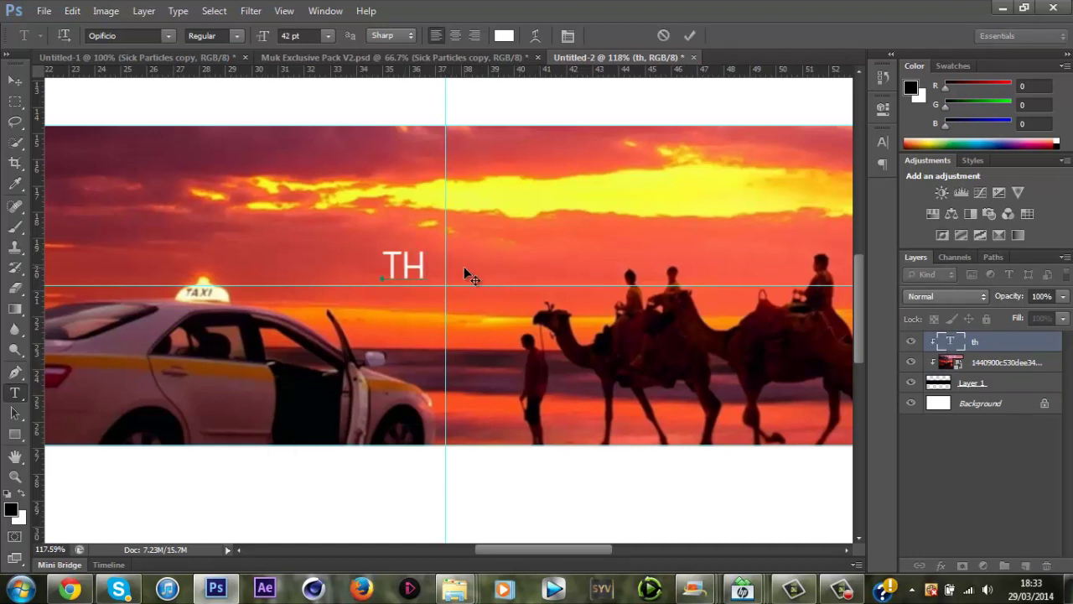
pyautogui.write('ats')
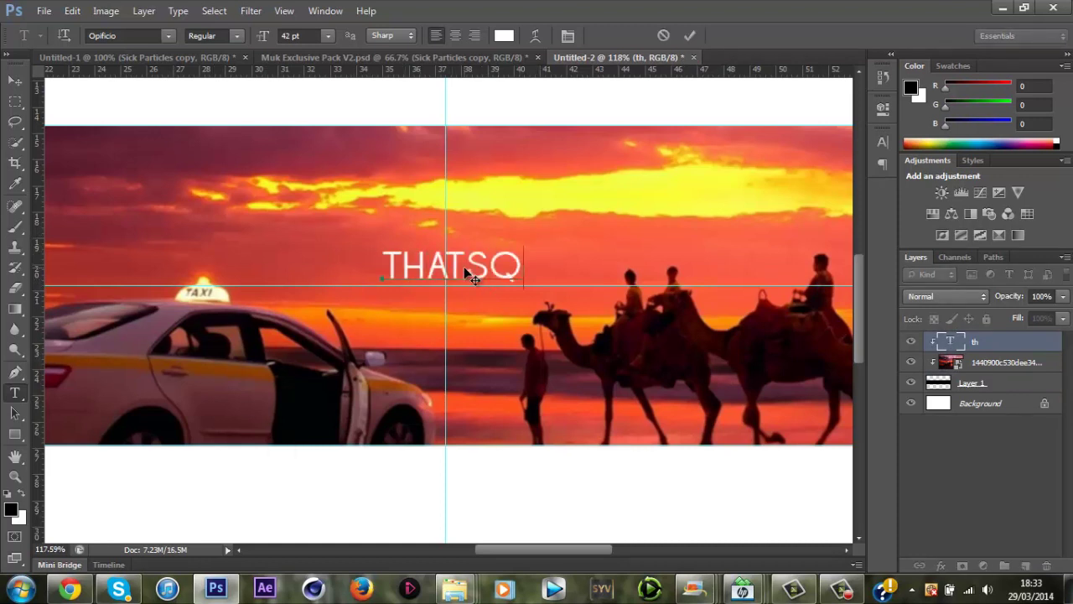
pyautogui.write('qezi')
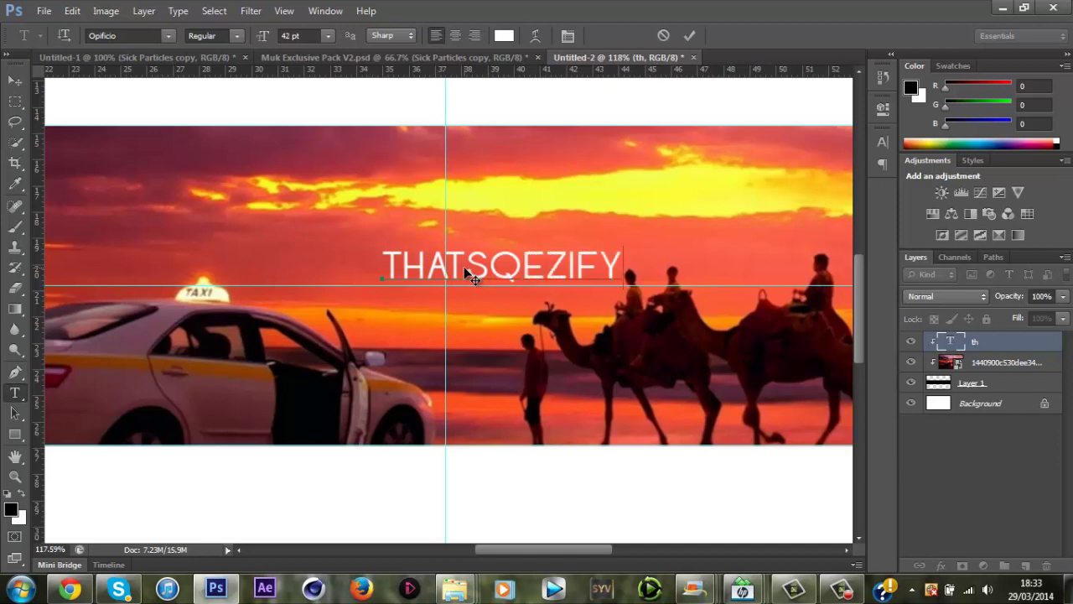
pyautogui.click(15, 79)
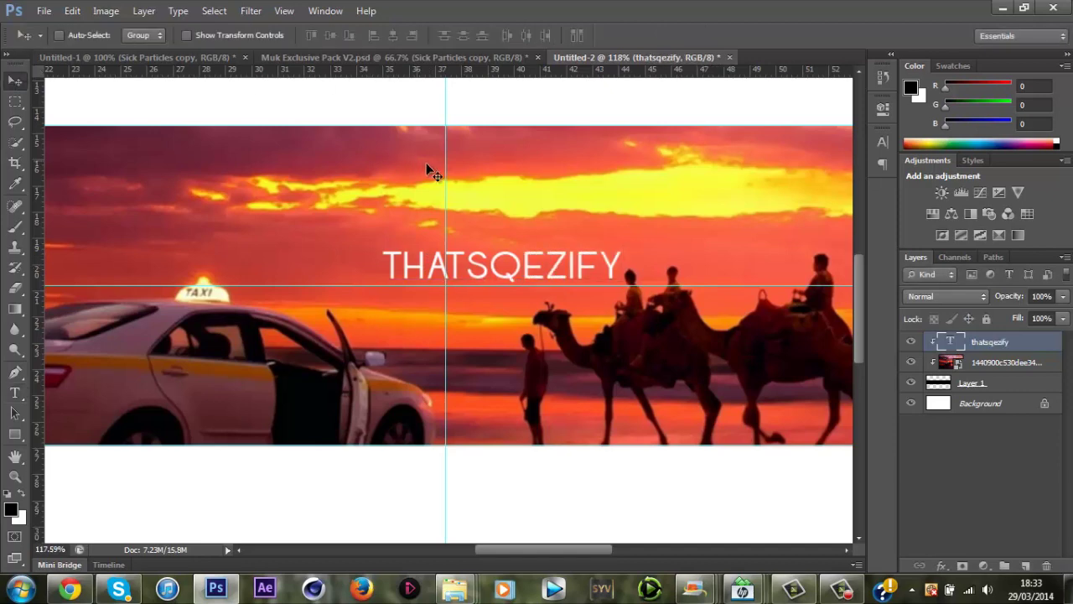
# Step: Snap the THATSQEZIFY title onto both guides and fit the whole banner in view
pyautogui.hotkey('ctrl', 't')
pyautogui.scroll(3, 534, 256)
pyautogui.moveTo(534, 256); pyautogui.dragTo(425, 291)
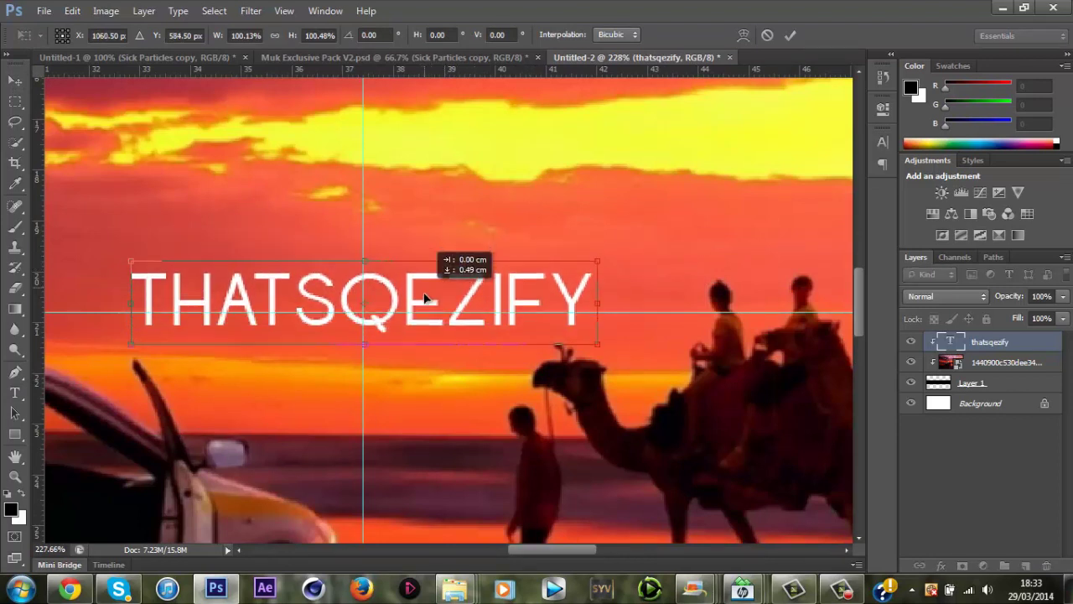
pyautogui.moveTo(424, 296); pyautogui.dragTo(424, 303)
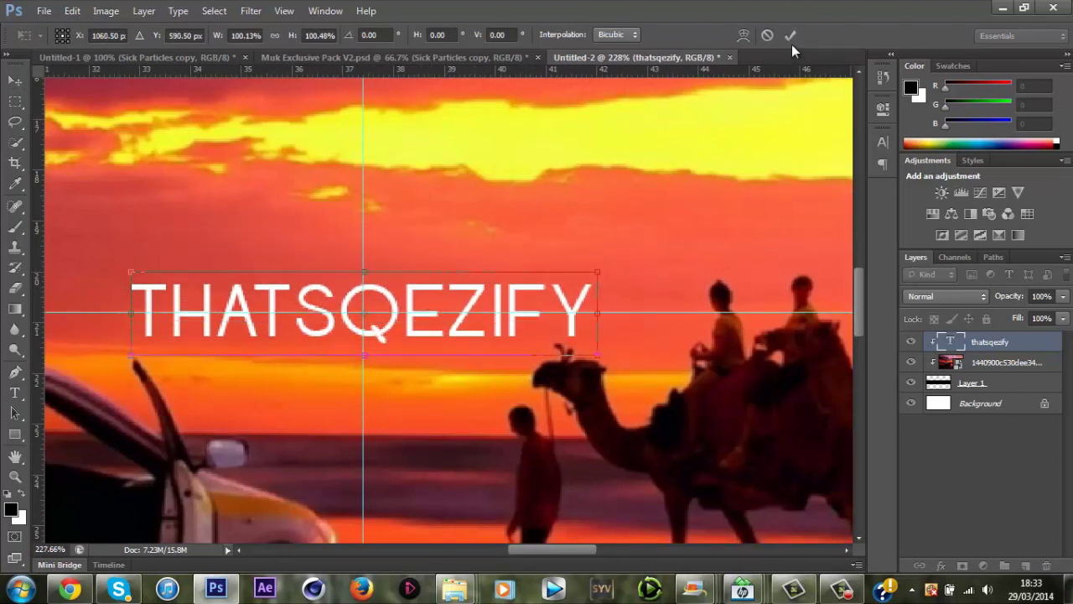
pyautogui.click(791, 37)
pyautogui.hotkey('ctrl', '0')
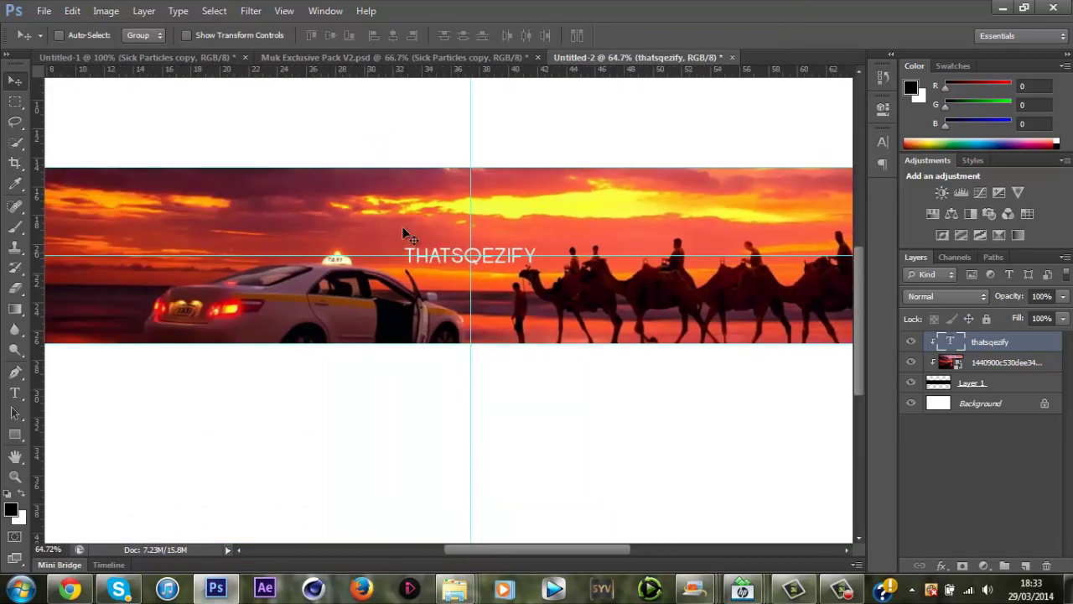
# Step: Drag the taxi sunset photo layer's Opacity slider down to 69%
pyautogui.click(1007, 362)
pyautogui.click(1063, 296)
pyautogui.moveTo(1020, 320)
pyautogui.mouseDown()
pyautogui.moveTo(999, 319)
pyautogui.moveTo(1032, 313)
pyautogui.mouseUp()
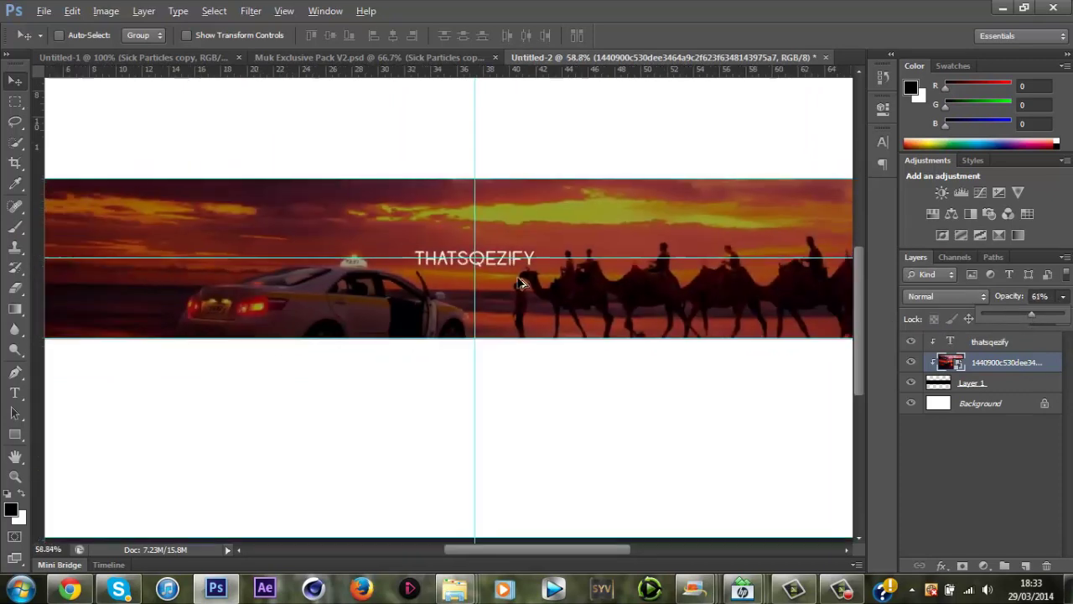
pyautogui.scroll(4, 521, 269)
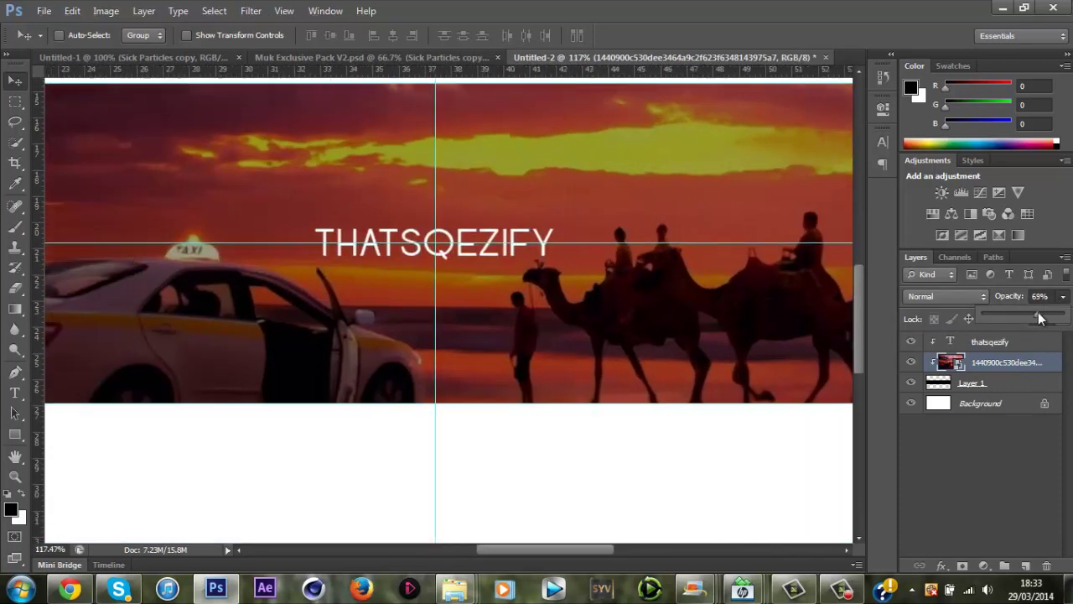
pyautogui.moveTo(1030, 314); pyautogui.dragTo(1037, 314)
pyautogui.scroll(-4, 546, 338)
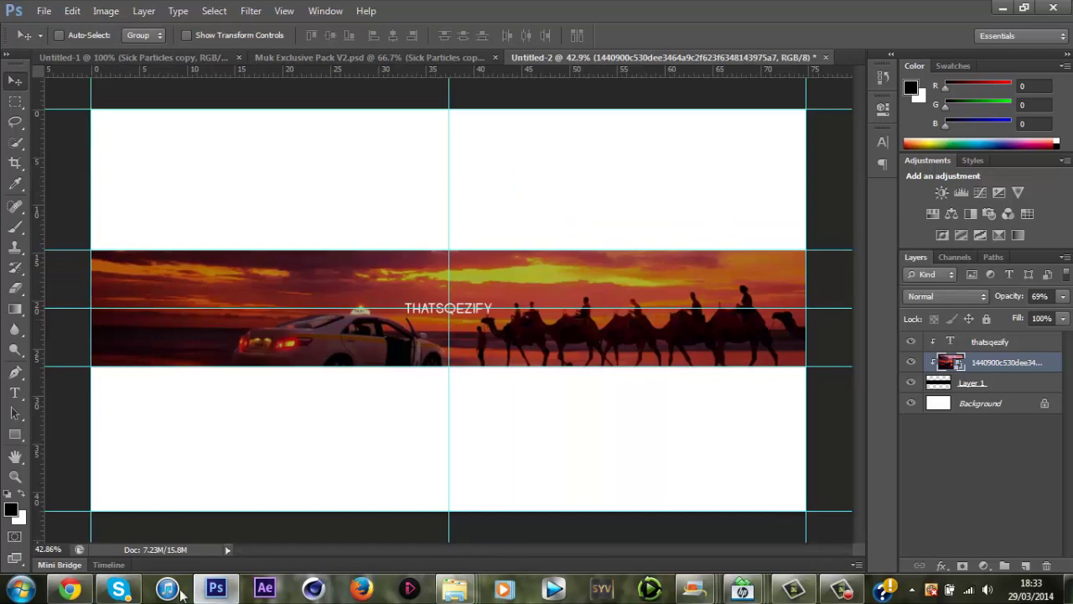
# Step: Return to Chrome's Modern Taxi wallpaper page and scroll through it
pyautogui.click(127, 591)
pyautogui.moveTo(70, 587)
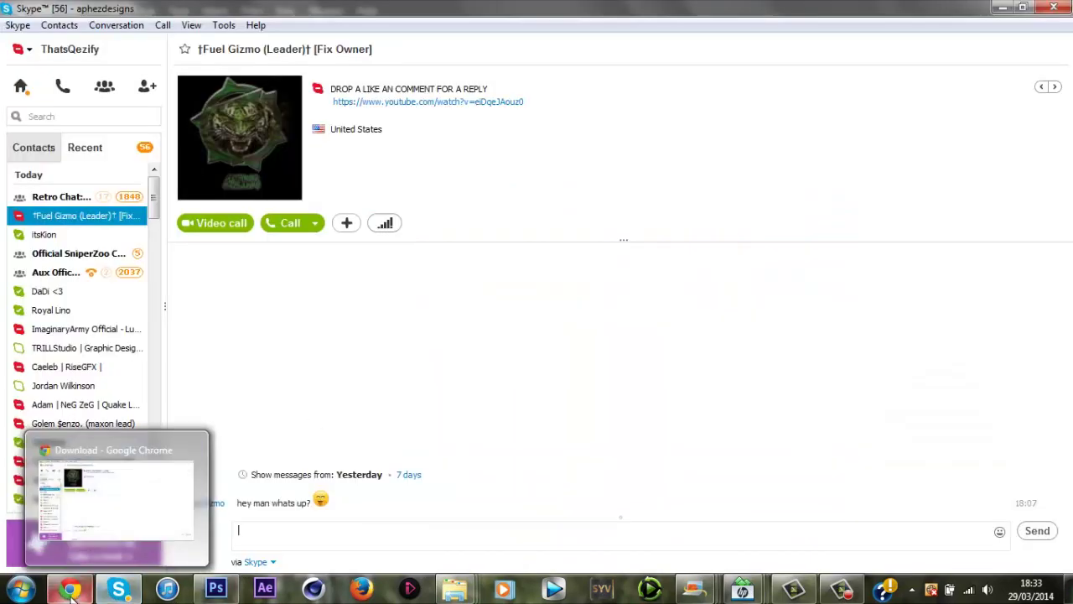
pyautogui.click(90, 555)
pyautogui.click(51, 8)
pyautogui.scroll(-4, 718, 316)
pyautogui.scroll(-4, 534, 262)
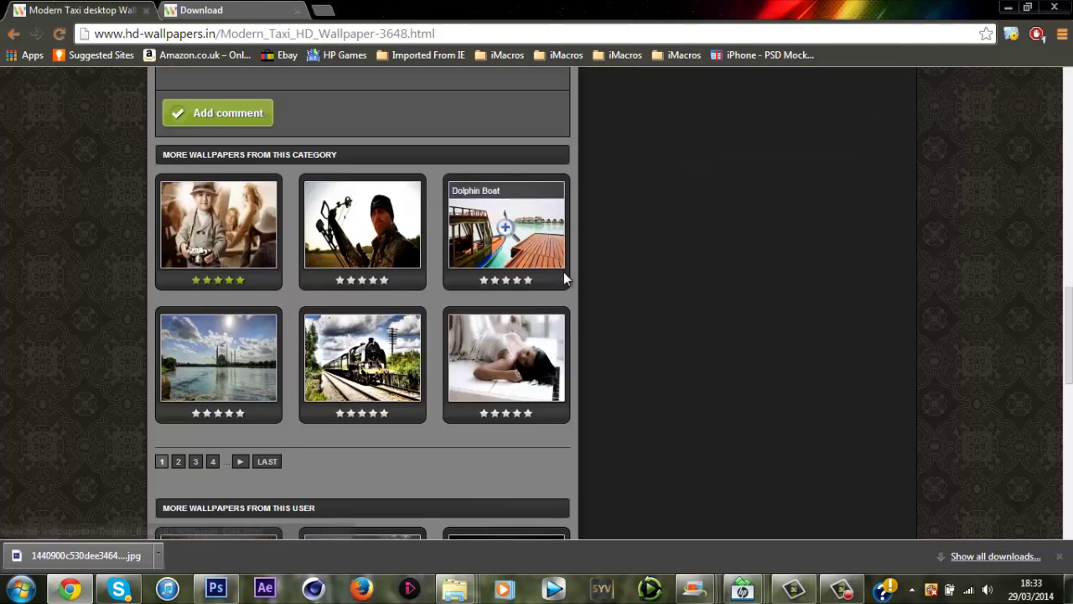
pyautogui.scroll(-1, 565, 273)
pyautogui.scroll(-3, 480, 321)
pyautogui.scroll(9, 438, 321)
pyautogui.scroll(5, 419, 335)
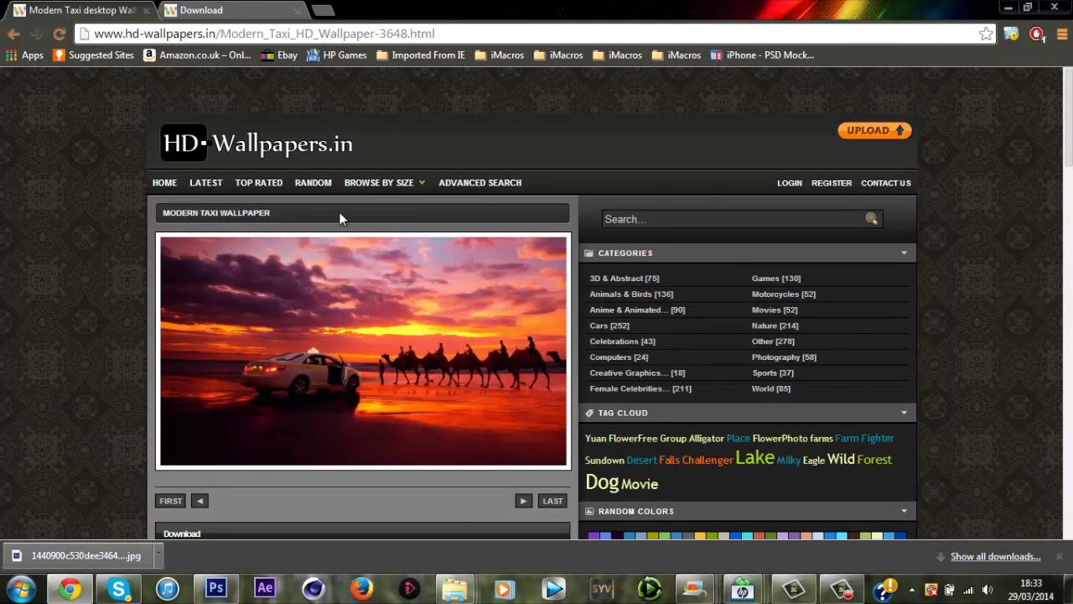
# Step: Open the site's Top Wallpapers listing and scroll through its thumbnails
pyautogui.click(268, 186)
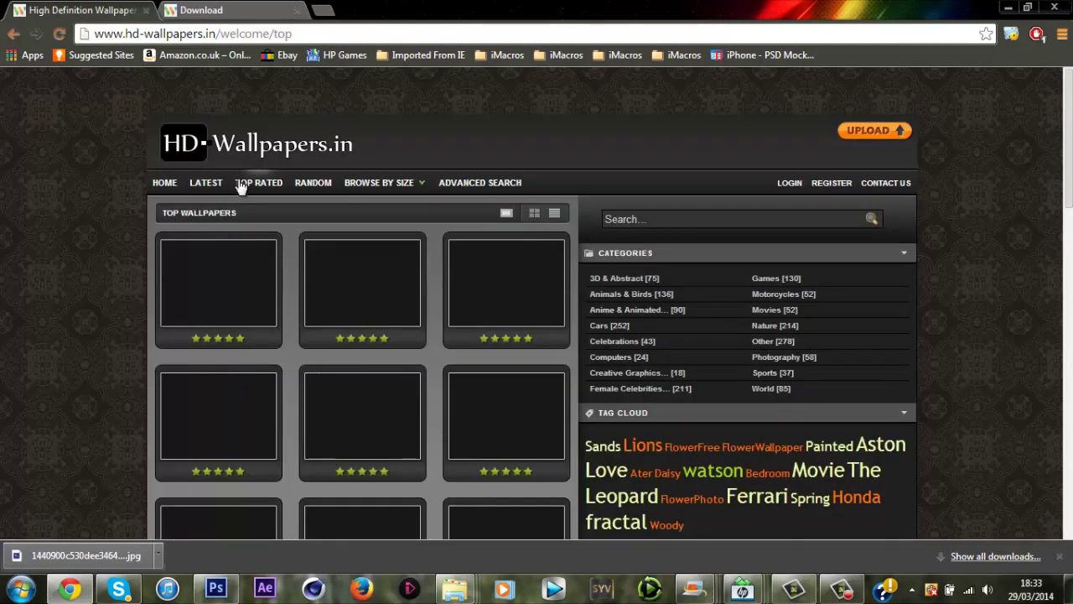
pyautogui.scroll(-2, 275, 394)
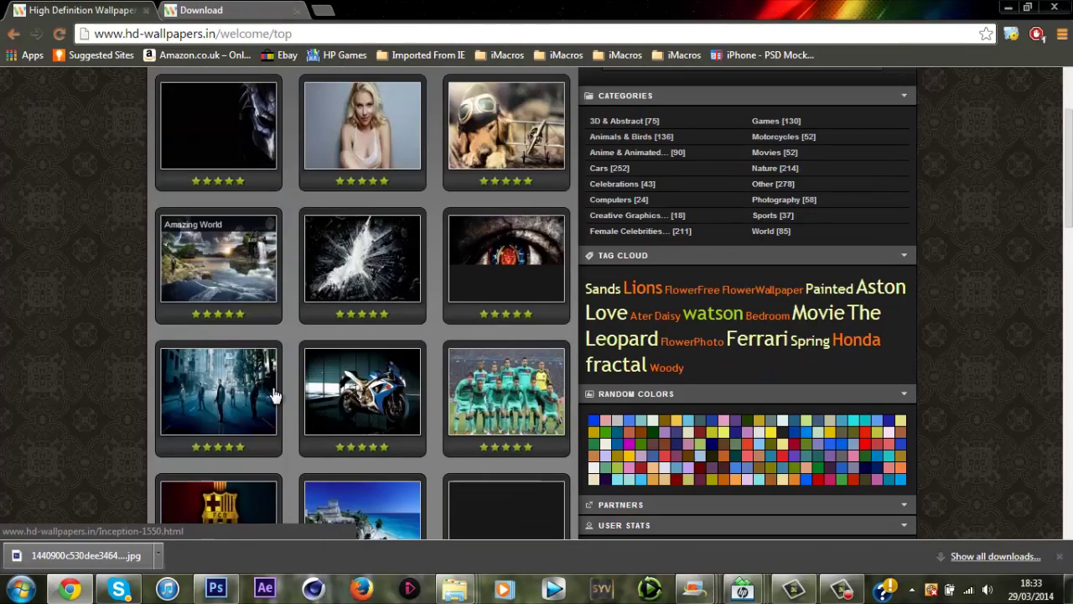
pyautogui.scroll(-4, 277, 386)
pyautogui.scroll(-5, 314, 319)
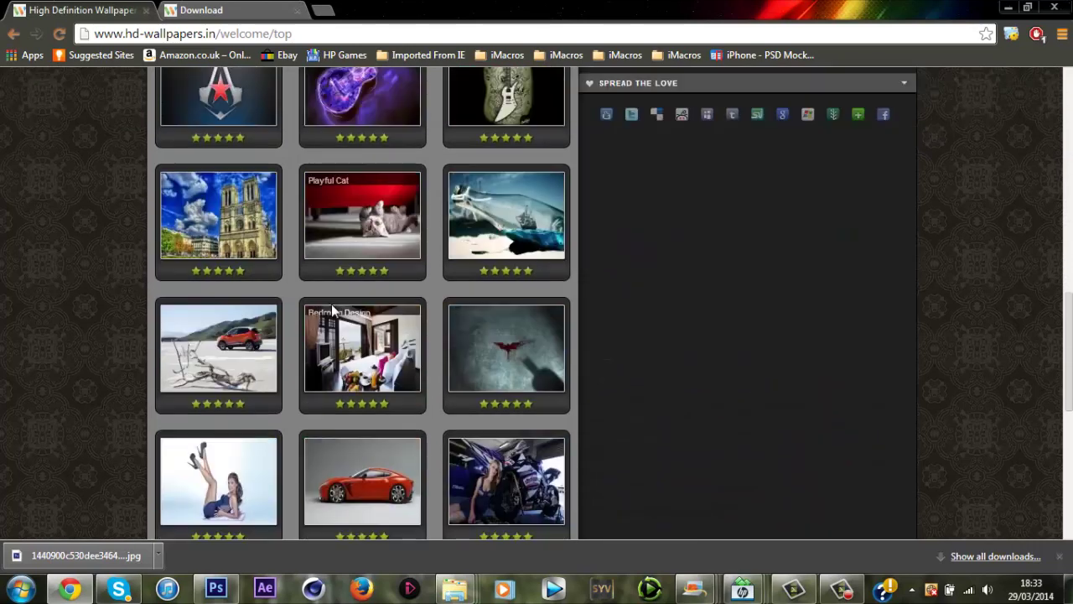
pyautogui.scroll(-3, 384, 357)
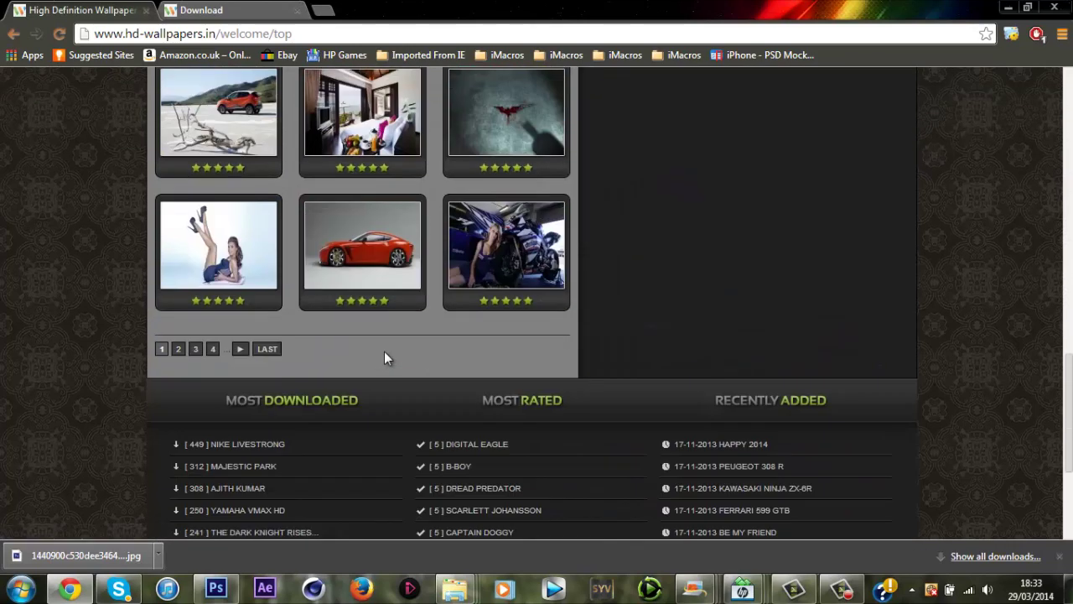
pyautogui.scroll(3, 384, 358)
pyautogui.scroll(-3, 289, 337)
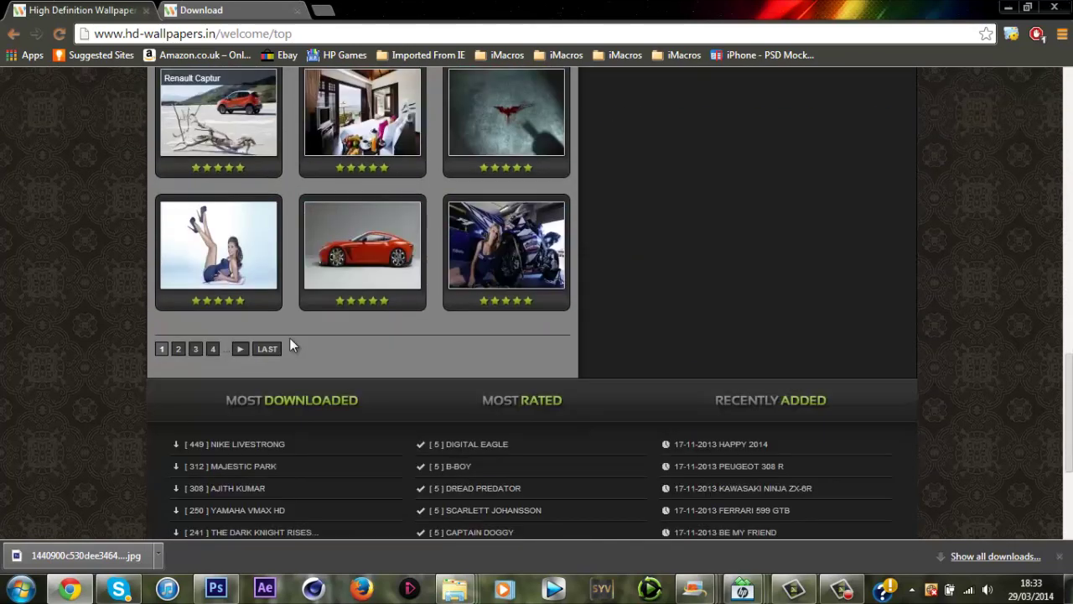
# Step: Go to page 2 of Top Wallpapers and browse its thumbnails
pyautogui.click(178, 349)
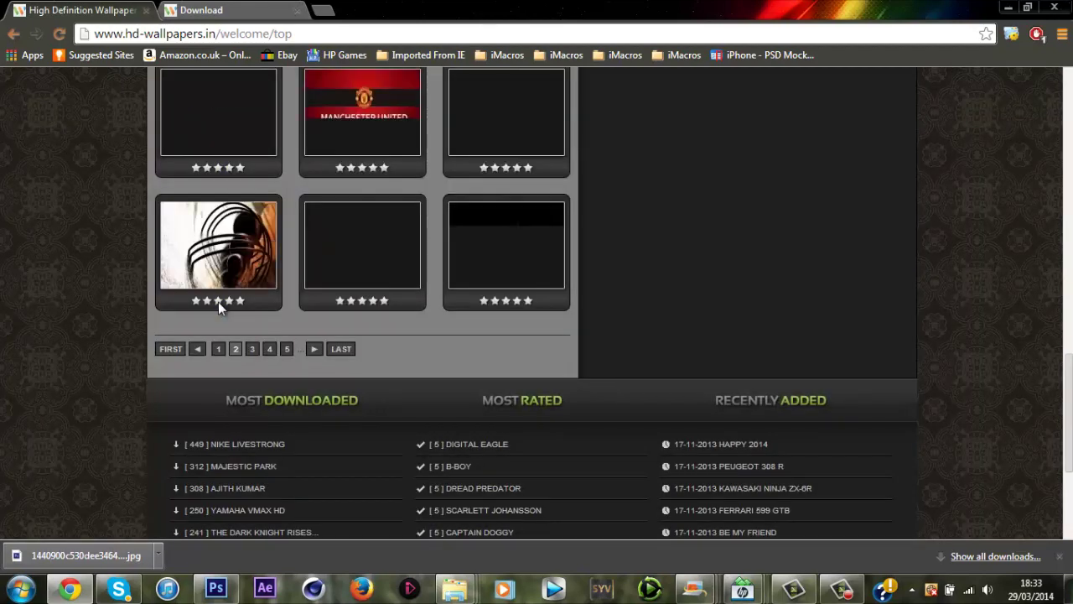
pyautogui.scroll(10, 149, 290)
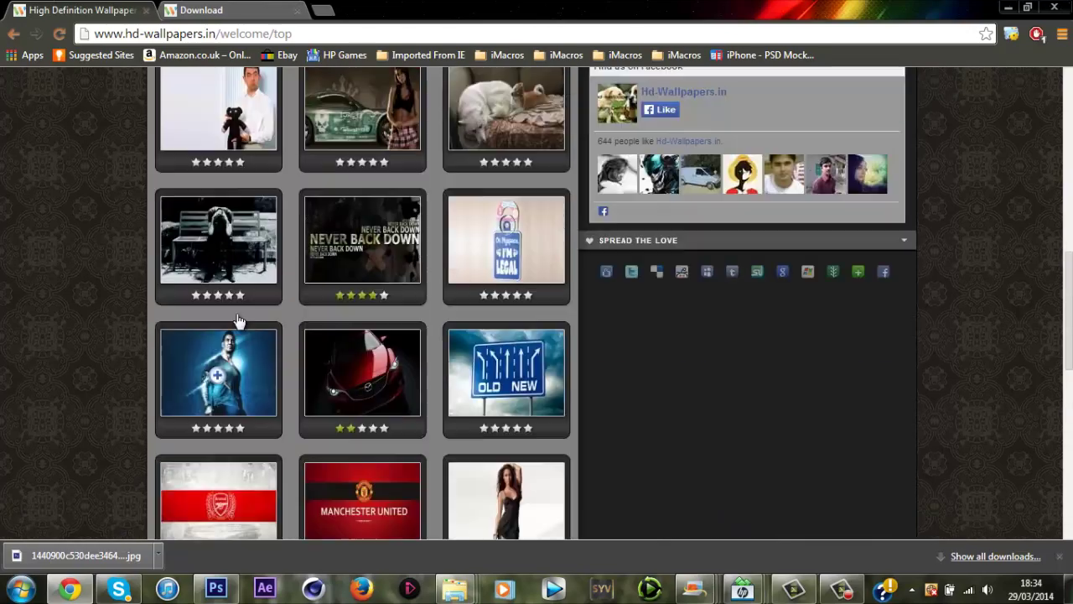
pyautogui.scroll(3, 359, 309)
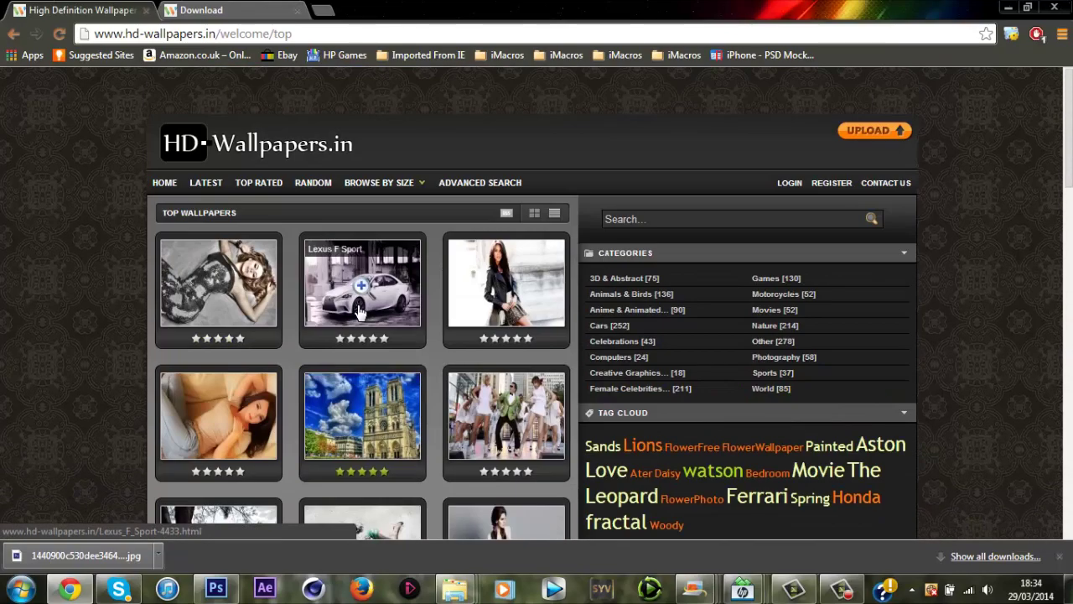
pyautogui.scroll(-5, 216, 238)
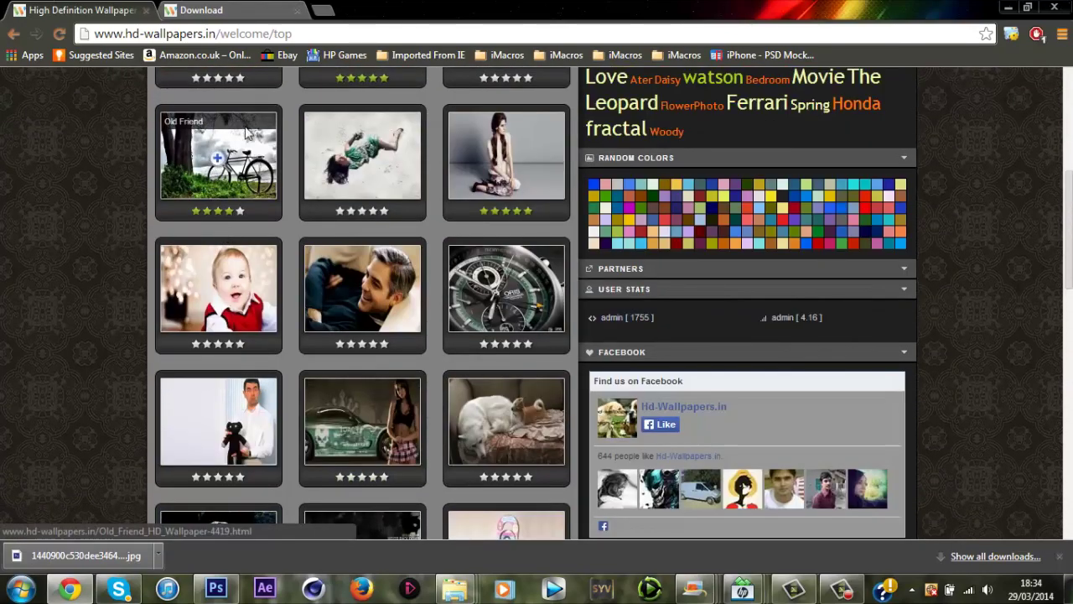
# Step: Navigate to wallpaperswide.com and scroll through its home page
pyautogui.click(260, 33)
pyautogui.write('wallpaperswide.com')
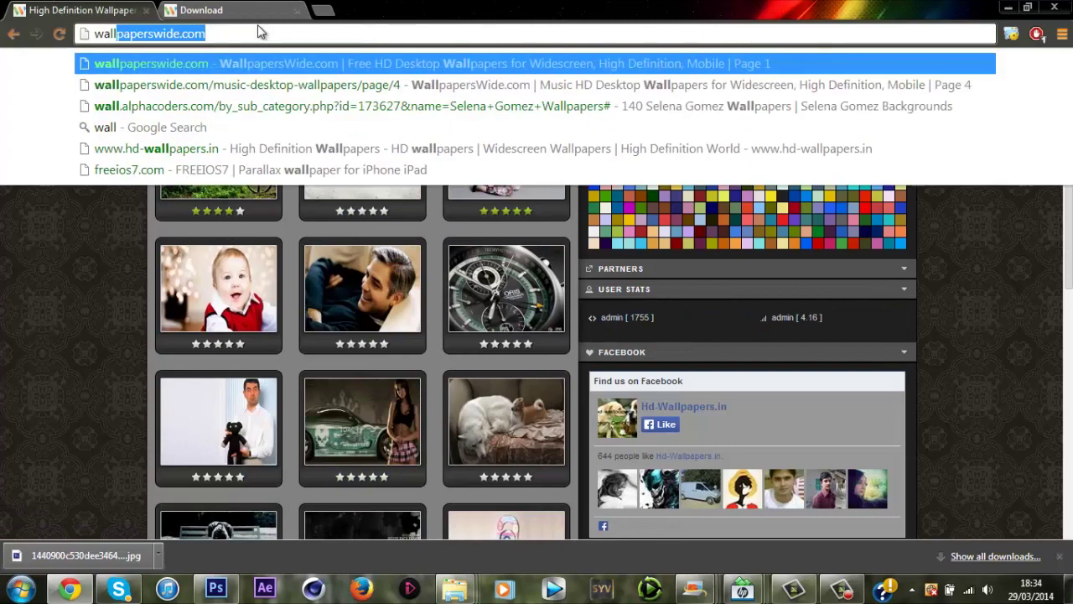
pyautogui.press('Down')
pyautogui.press('Return')
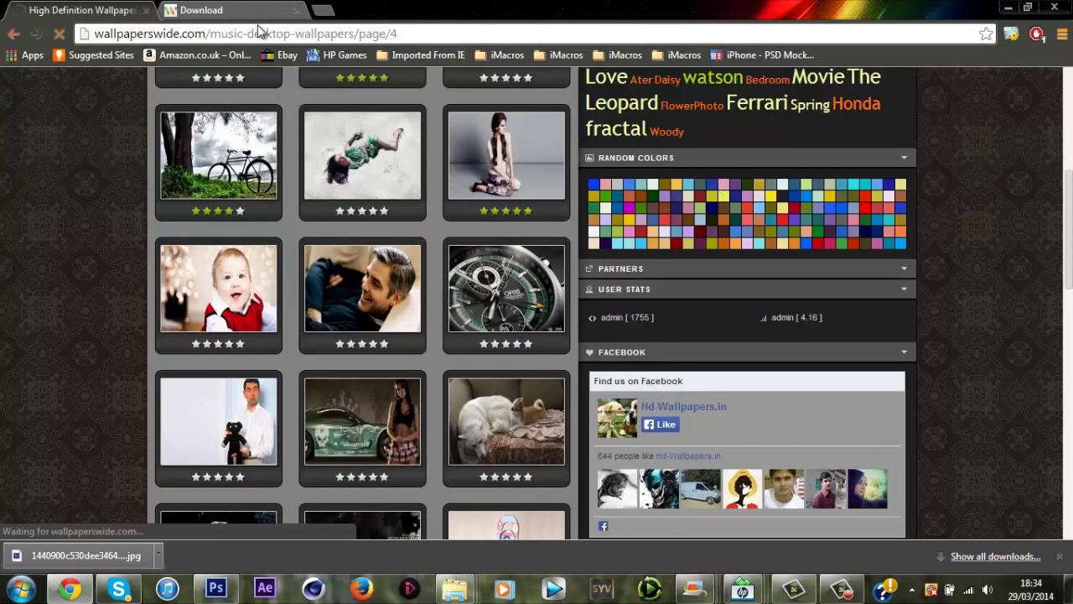
pyautogui.scroll(-3, 515, 378)
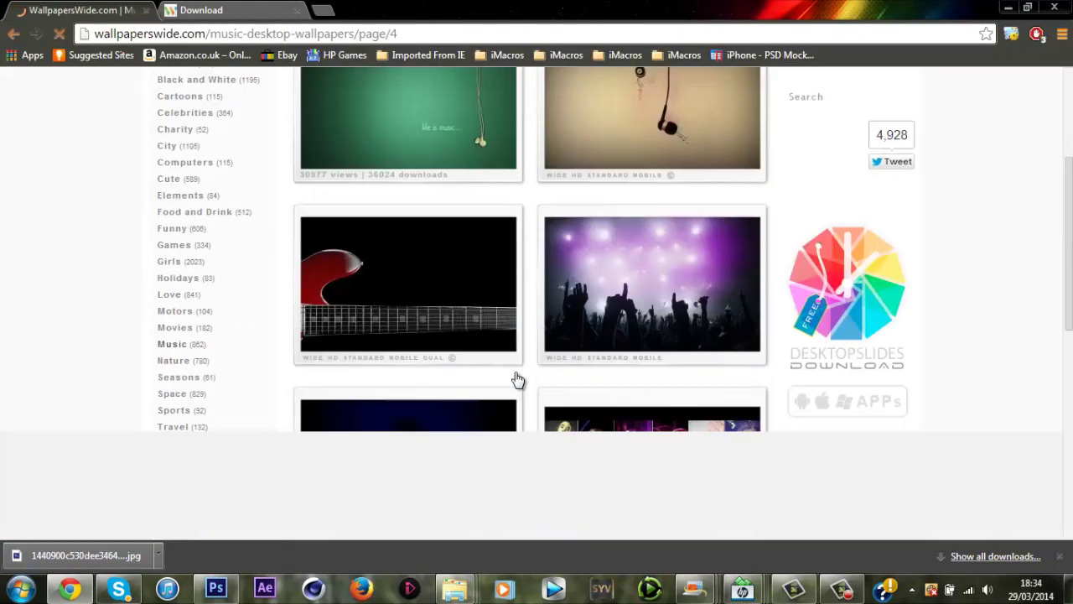
pyautogui.scroll(-3, 445, 335)
pyautogui.scroll(-1, 445, 329)
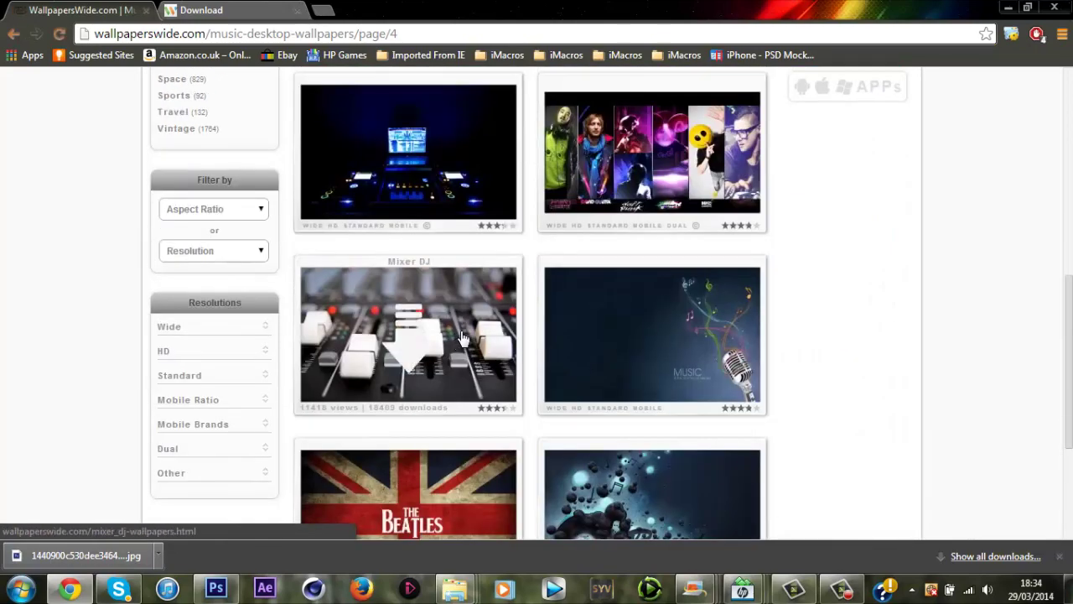
pyautogui.scroll(-3, 532, 336)
pyautogui.scroll(3, 172, 312)
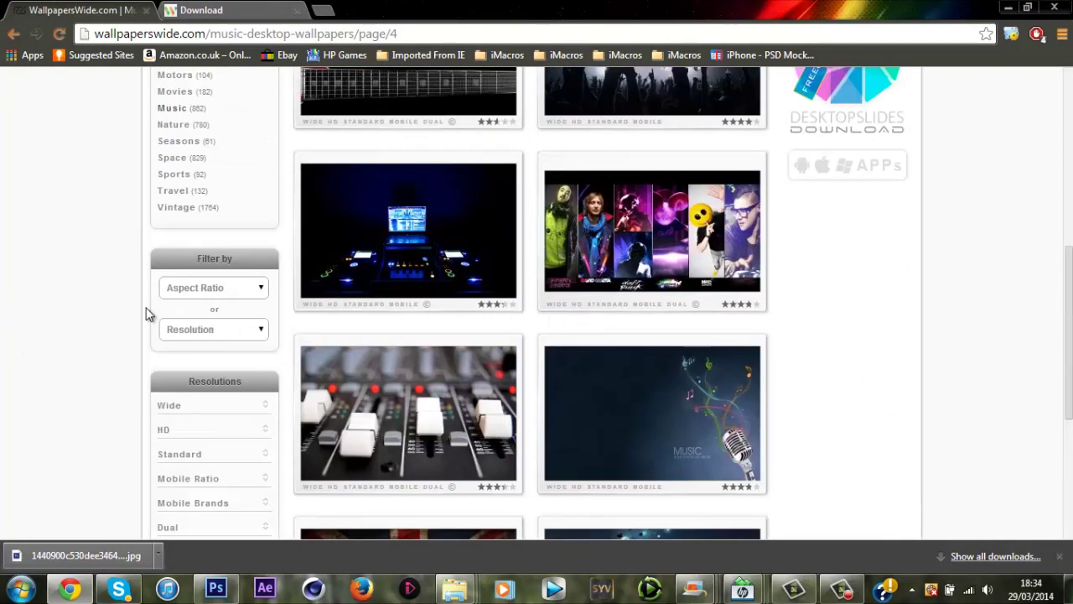
pyautogui.scroll(3, 188, 256)
# Step: From Nature, download 'When the Night comes' at 1920 x 1080 and open it in Photoshop
pyautogui.click(171, 362)
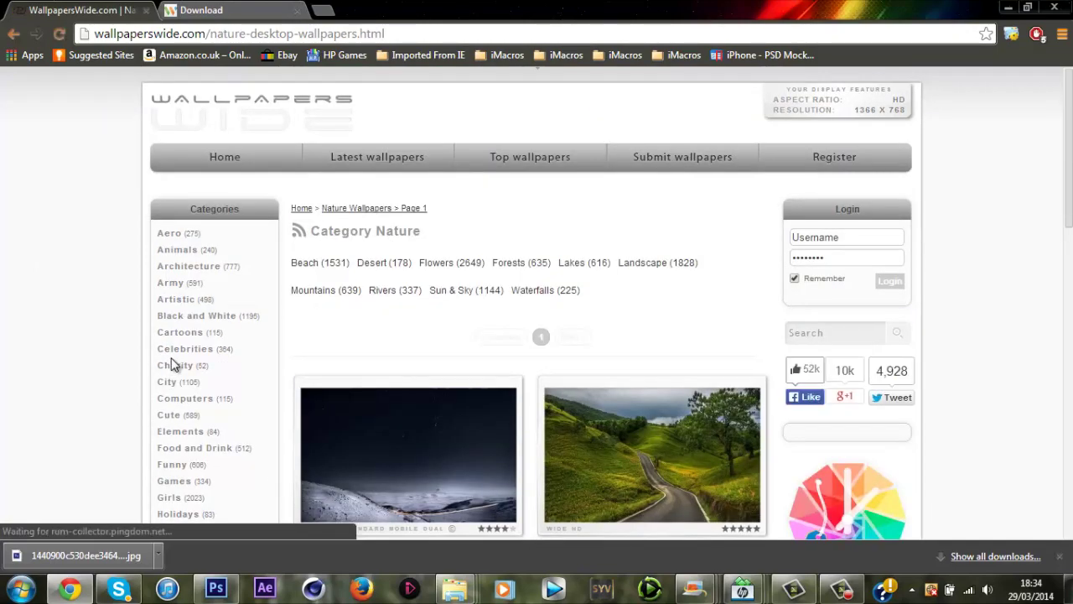
pyautogui.scroll(-3, 483, 297)
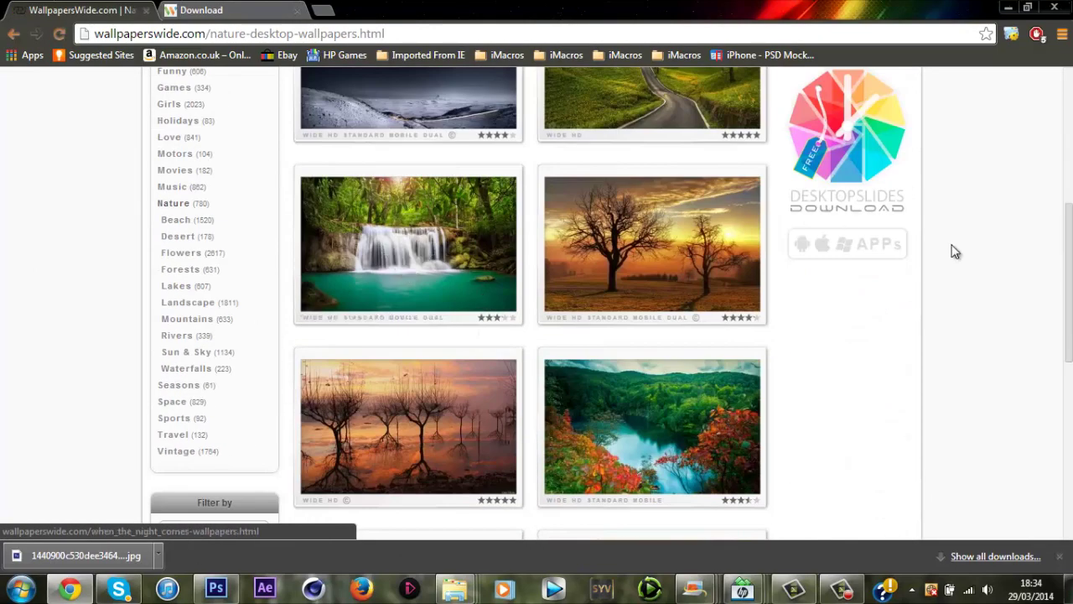
pyautogui.click(638, 246)
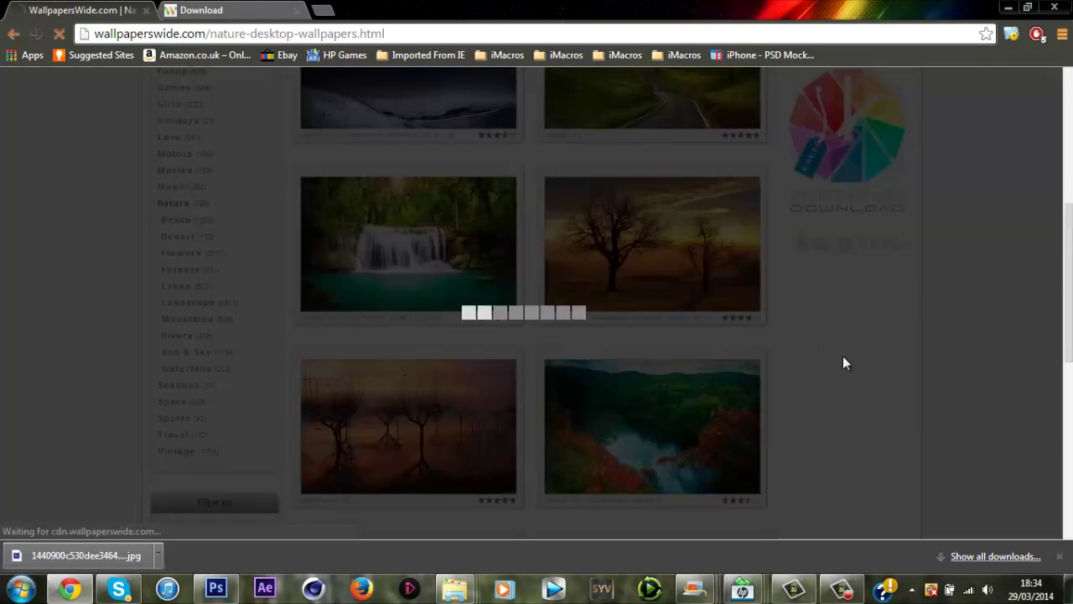
pyautogui.scroll(-5, 676, 313)
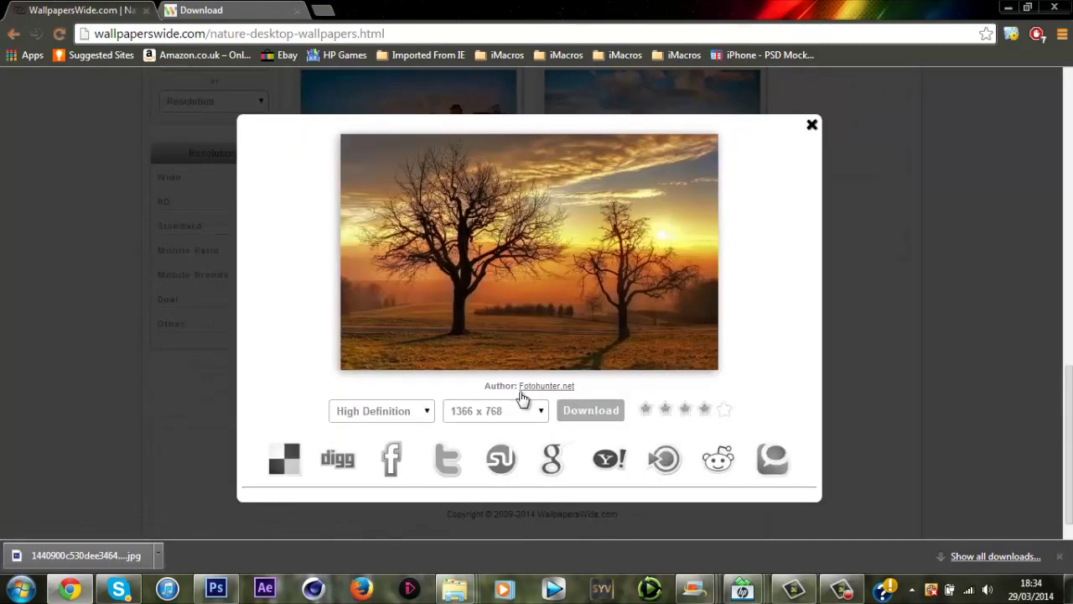
pyautogui.click(516, 411)
pyautogui.click(504, 506)
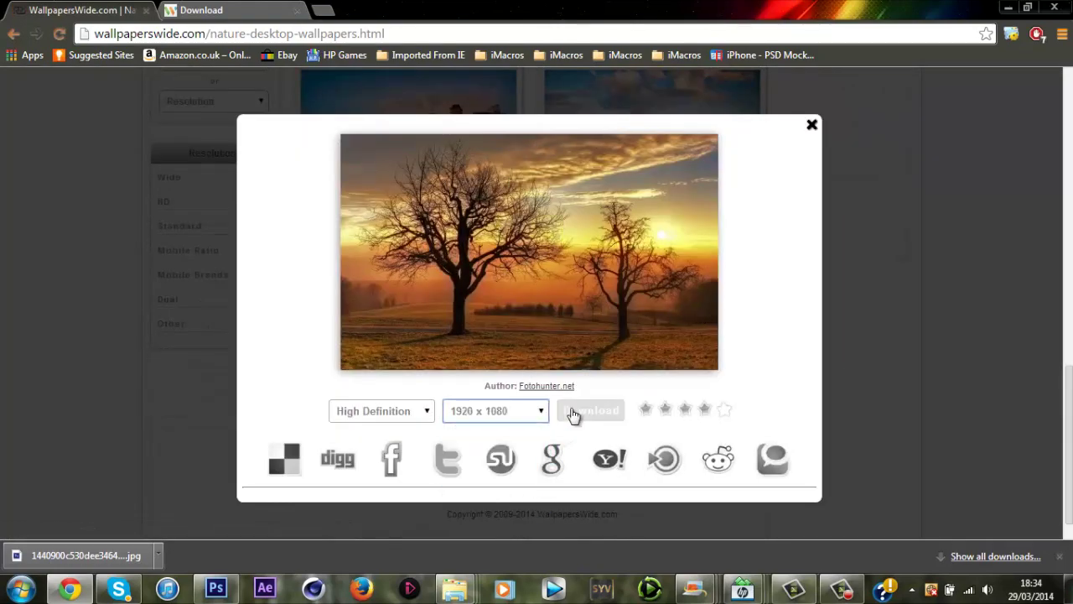
pyautogui.click(591, 410)
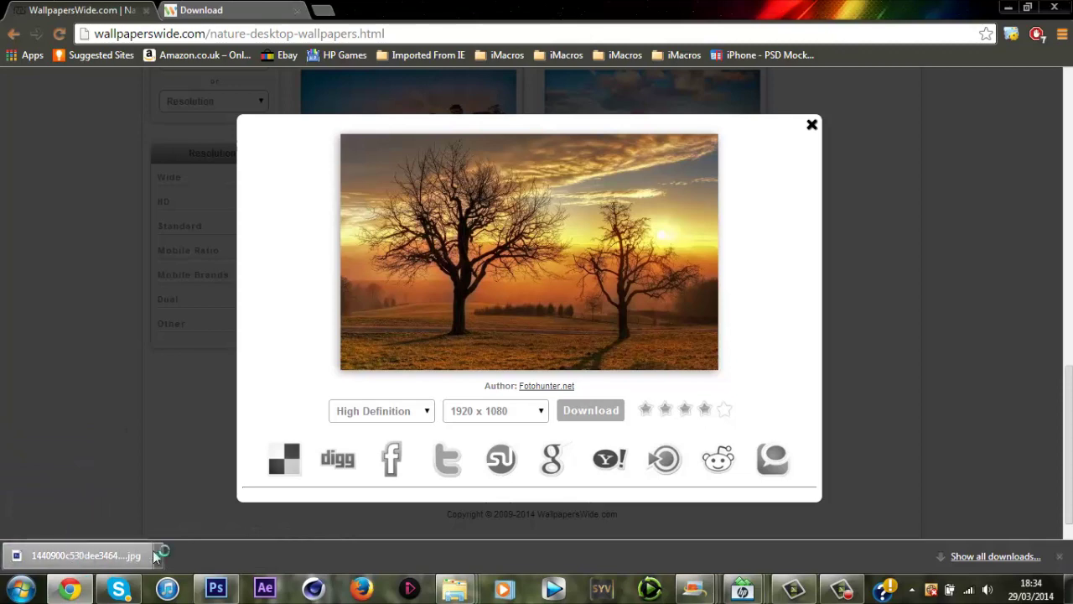
pyautogui.click(216, 587)
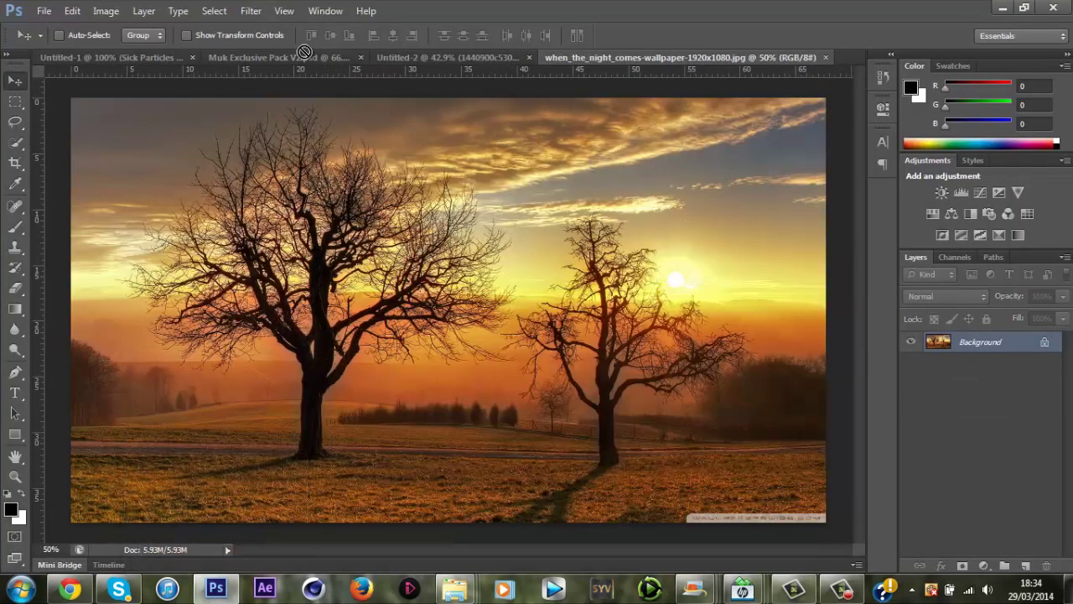
# Step: Drop the sunset trees wallpaper into the banner as a clipped layer and enlarge it to fill the band
pyautogui.moveTo(401, 57); pyautogui.dragTo(505, 271)
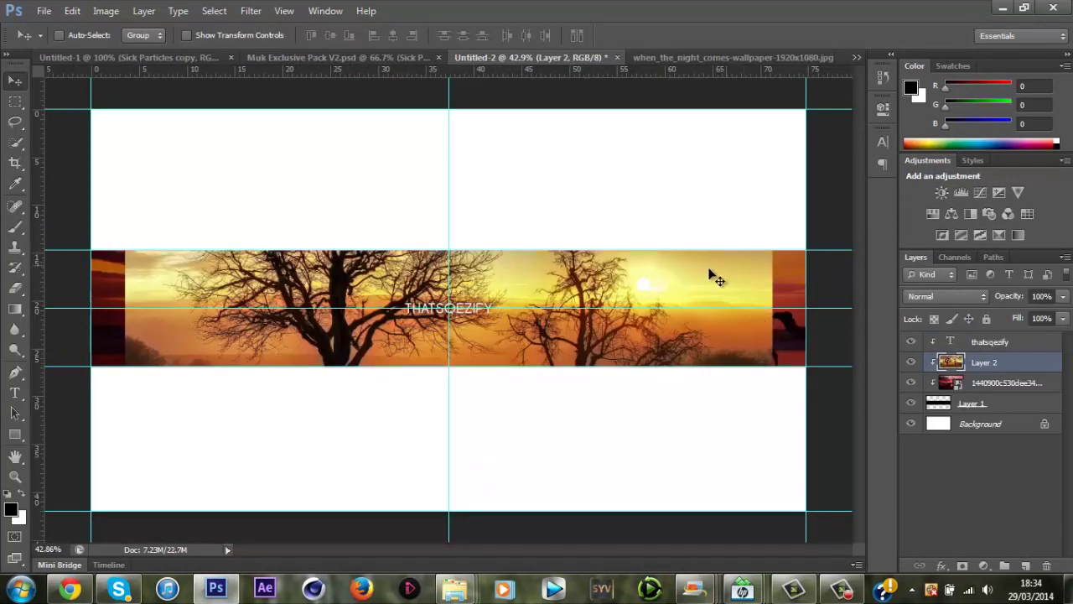
pyautogui.hotkey('ctrl', 't')
pyautogui.moveTo(772, 127); pyautogui.dragTo(811, 53)
pyautogui.click(792, 35)
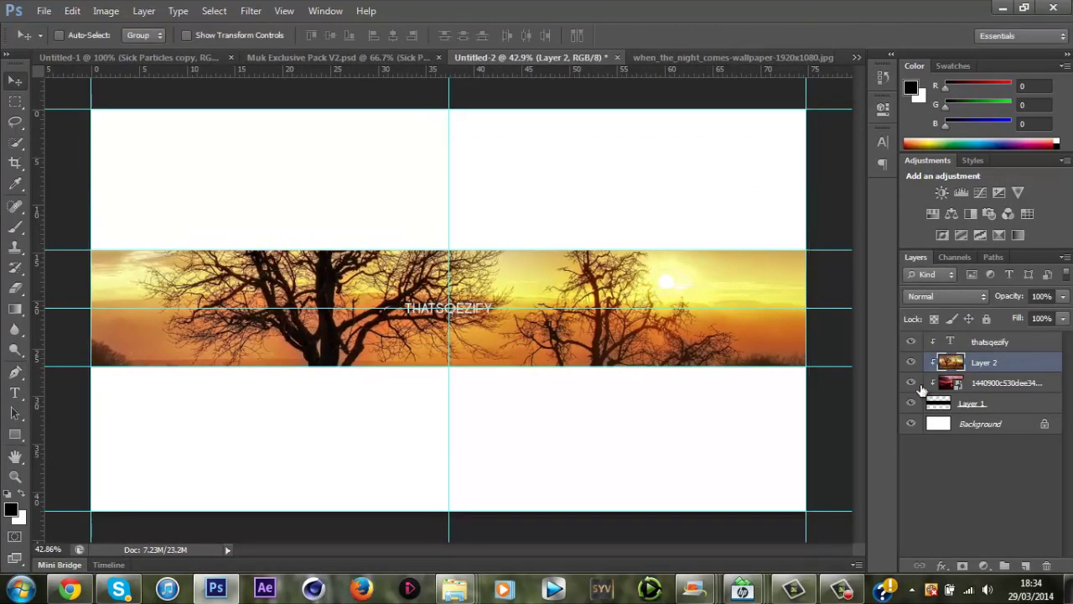
# Step: Reposition the sunset trees photo within the band behind THATSQEZIFY
pyautogui.scroll(3, 461, 321)
pyautogui.moveTo(624, 311)
pyautogui.mouseDown()
pyautogui.moveTo(642, 173)
pyautogui.moveTo(651, 283)
pyautogui.moveTo(635, 311)
pyautogui.mouseUp()
pyautogui.scroll(-3, 634, 372)
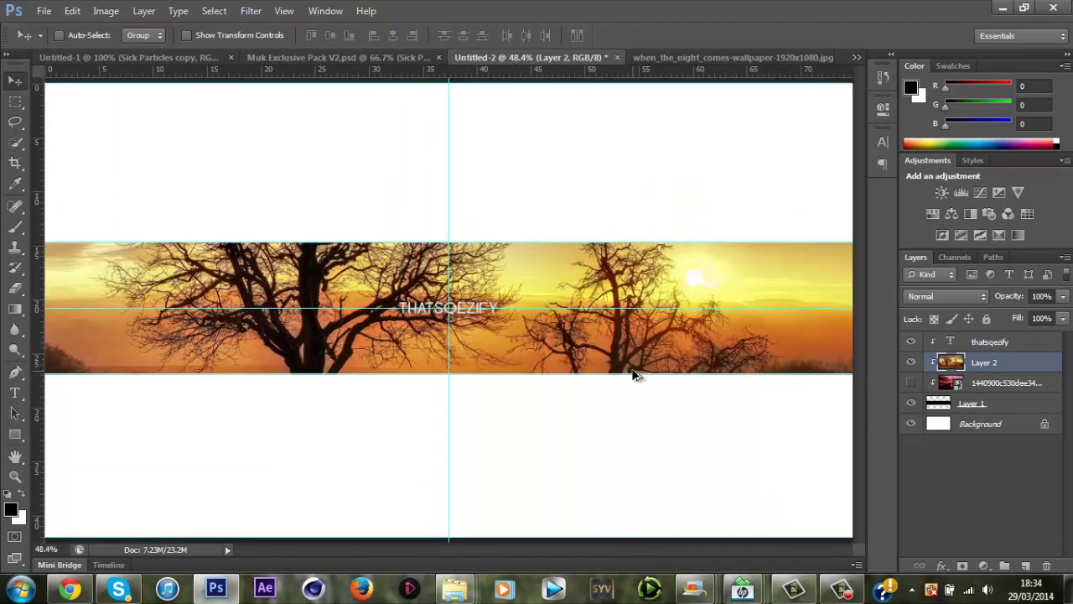
pyautogui.moveTo(624, 362); pyautogui.dragTo(607, 280)
pyautogui.scroll(7, 564, 341)
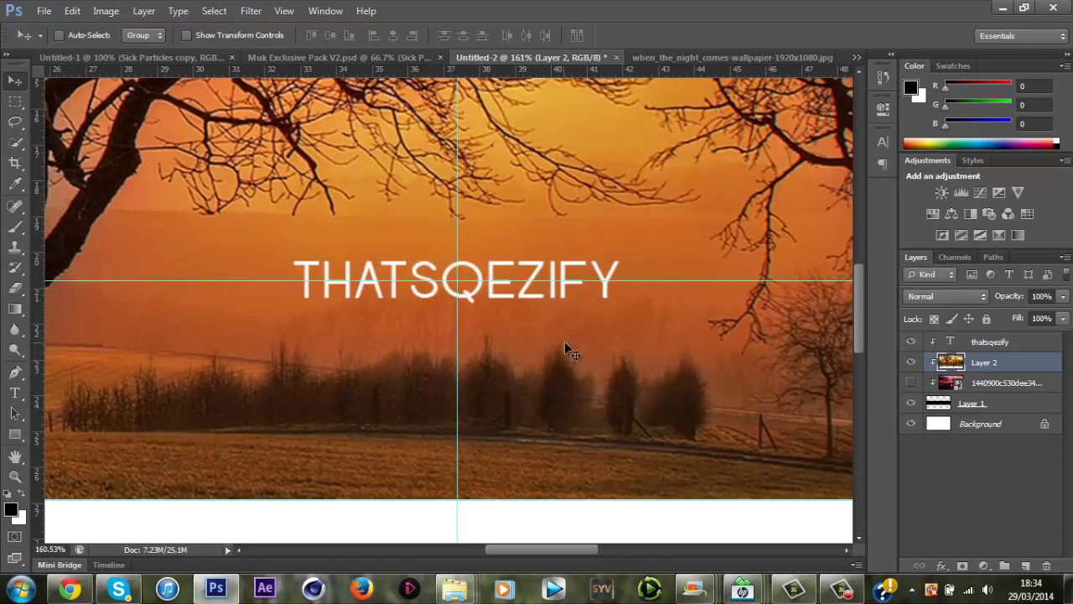
pyautogui.moveTo(564, 341); pyautogui.dragTo(571, 377)
pyautogui.scroll(-4, 571, 377)
pyautogui.scroll(-2, 585, 373)
pyautogui.scroll(3, 457, 295)
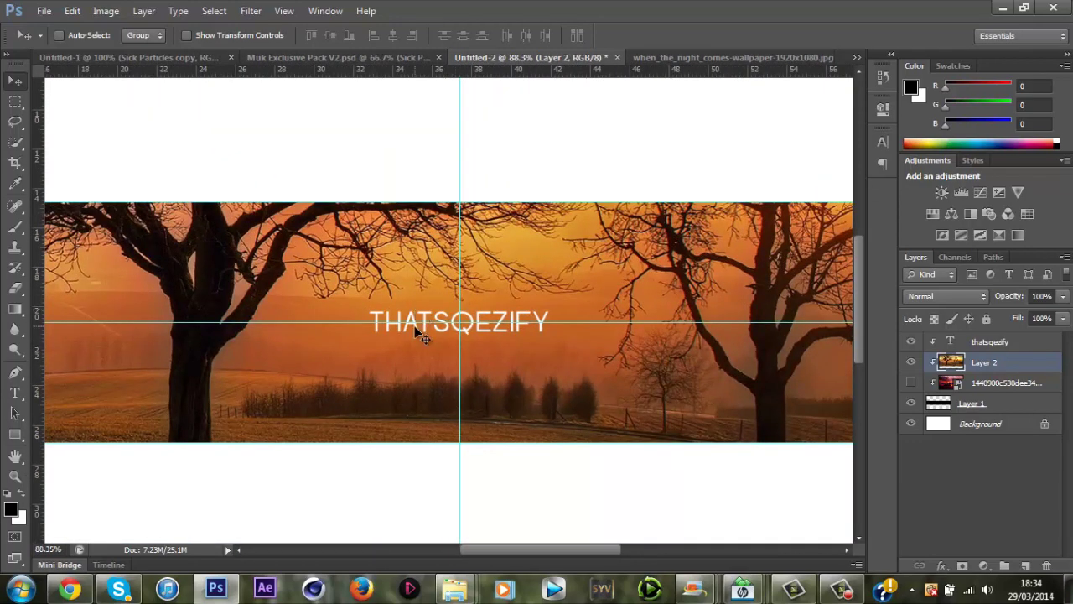
pyautogui.scroll(2, 427, 326)
pyautogui.scroll(-6, 441, 352)
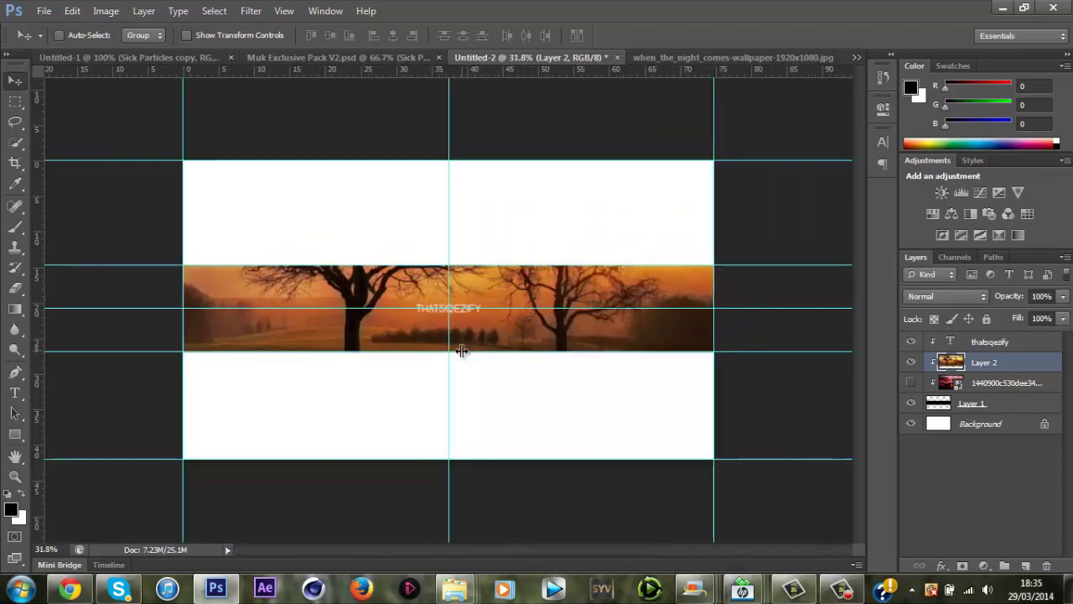
pyautogui.scroll(5, 460, 355)
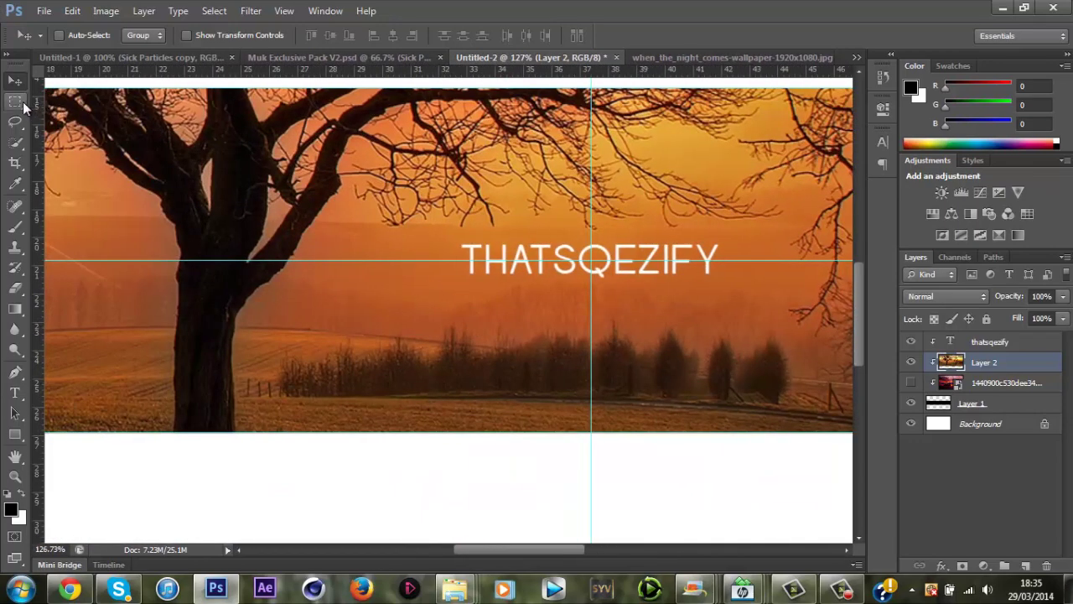
# Step: Select a small square on a new layer and fill it with black
pyautogui.click(17, 101)
pyautogui.scroll(-2, 243, 441)
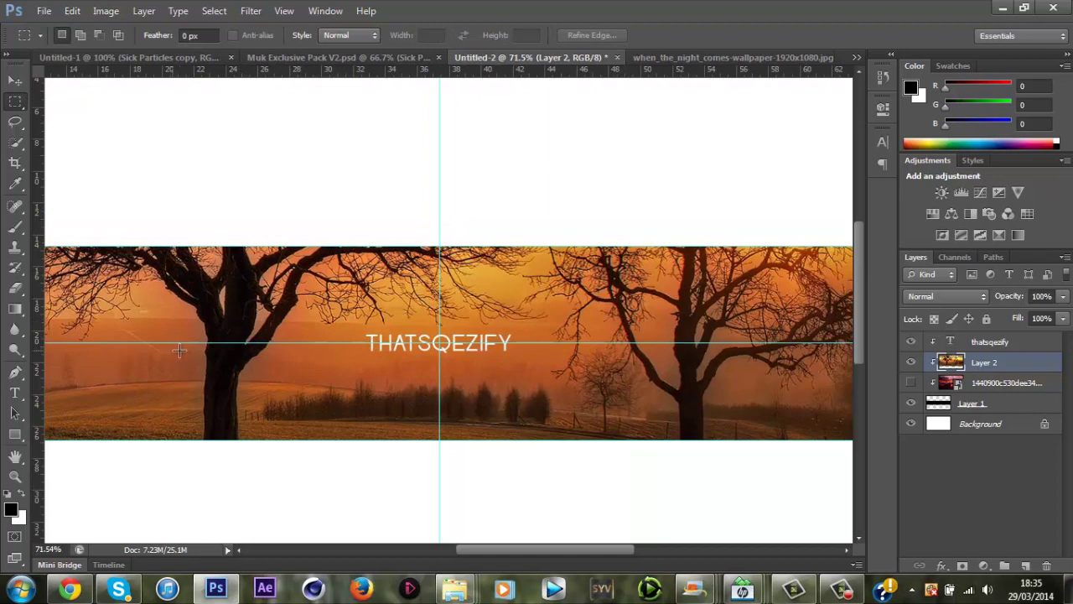
pyautogui.moveTo(188, 346)
pyautogui.mouseDown()
pyautogui.moveTo(215, 328)
pyautogui.moveTo(176, 345)
pyautogui.mouseUp()
pyautogui.scroll(2, 178, 342)
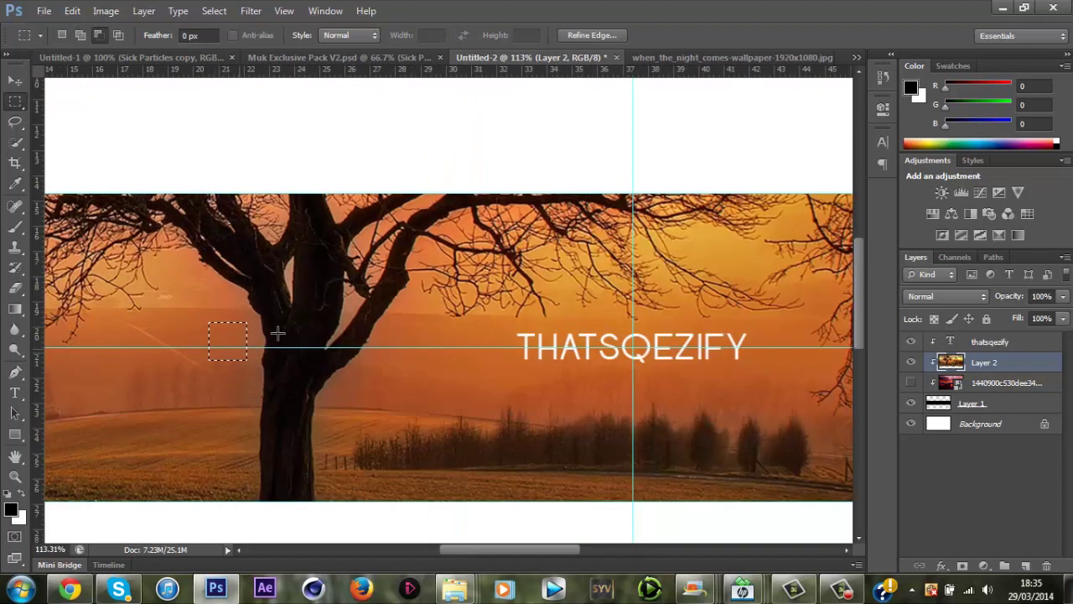
pyautogui.click(1025, 566)
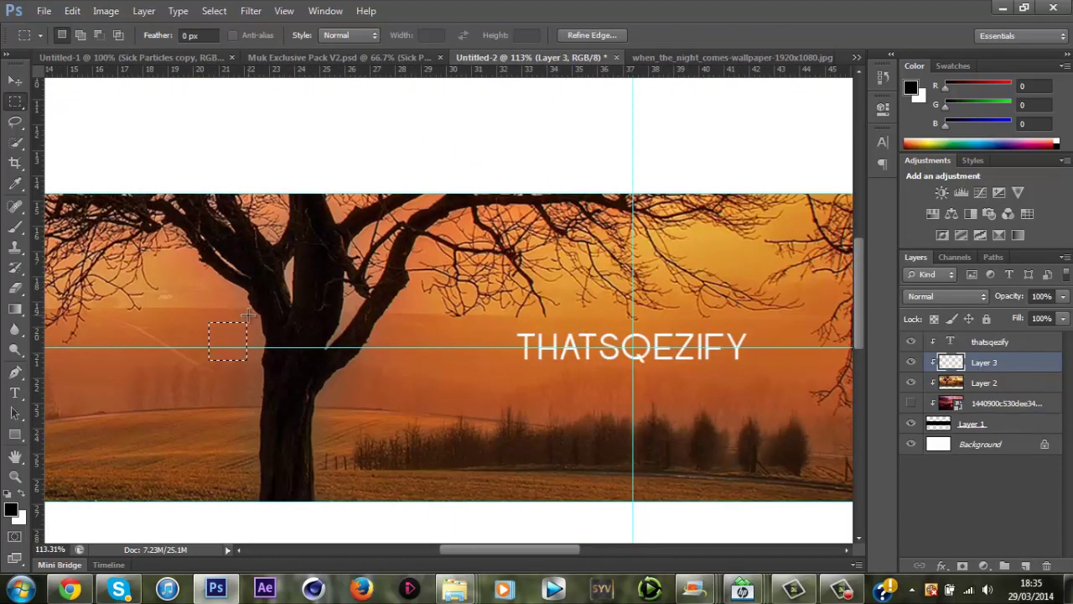
pyautogui.rightClick(248, 315)
pyautogui.click(278, 243)
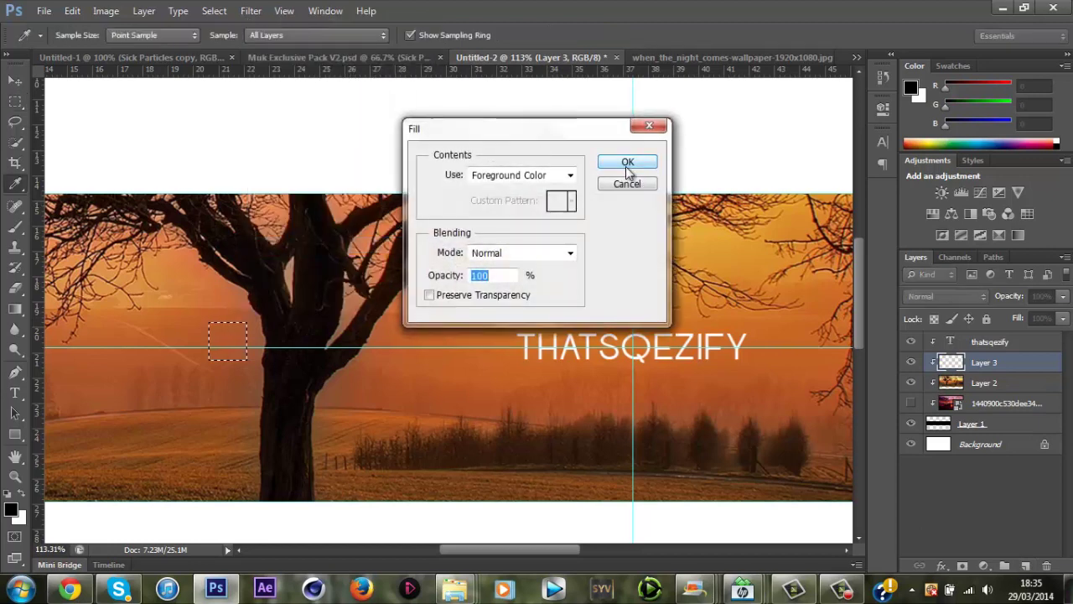
pyautogui.click(627, 163)
# Step: Move the black square down slightly so it sits under the Q
pyautogui.click(15, 83)
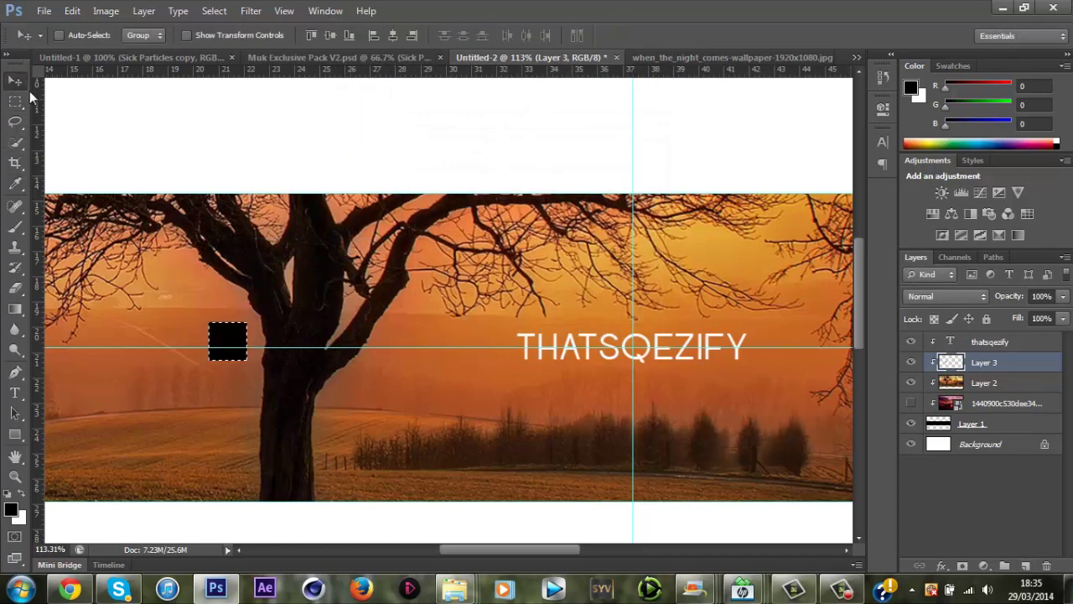
pyautogui.hotkey('ctrl', 't')
pyautogui.moveTo(231, 336); pyautogui.dragTo(231, 343)
pyautogui.click(791, 36)
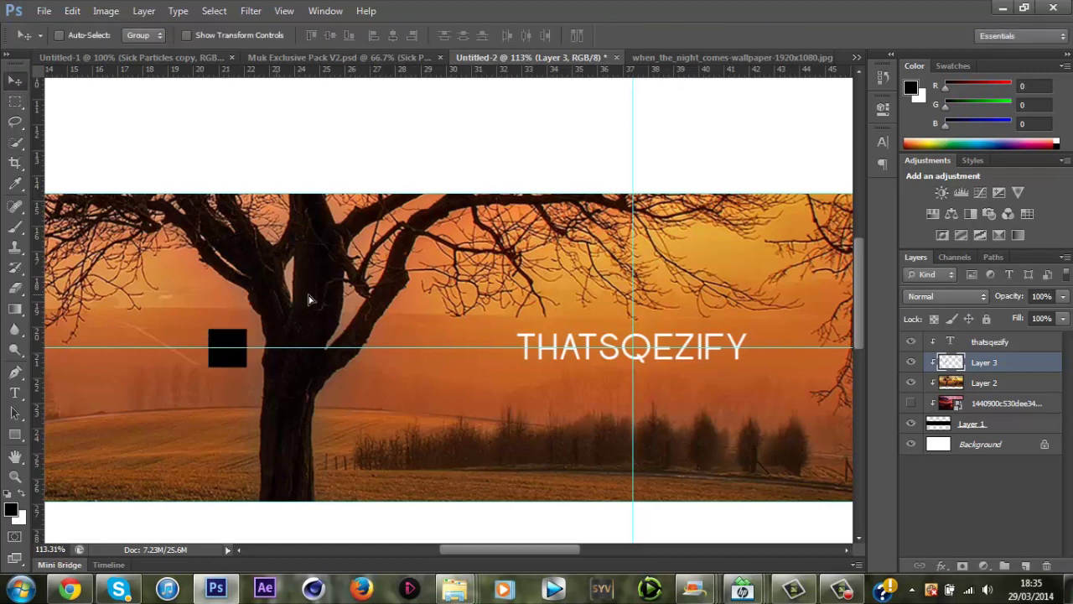
pyautogui.moveTo(382, 299); pyautogui.dragTo(683, 277)
pyautogui.hscroll(3, 663, 338)
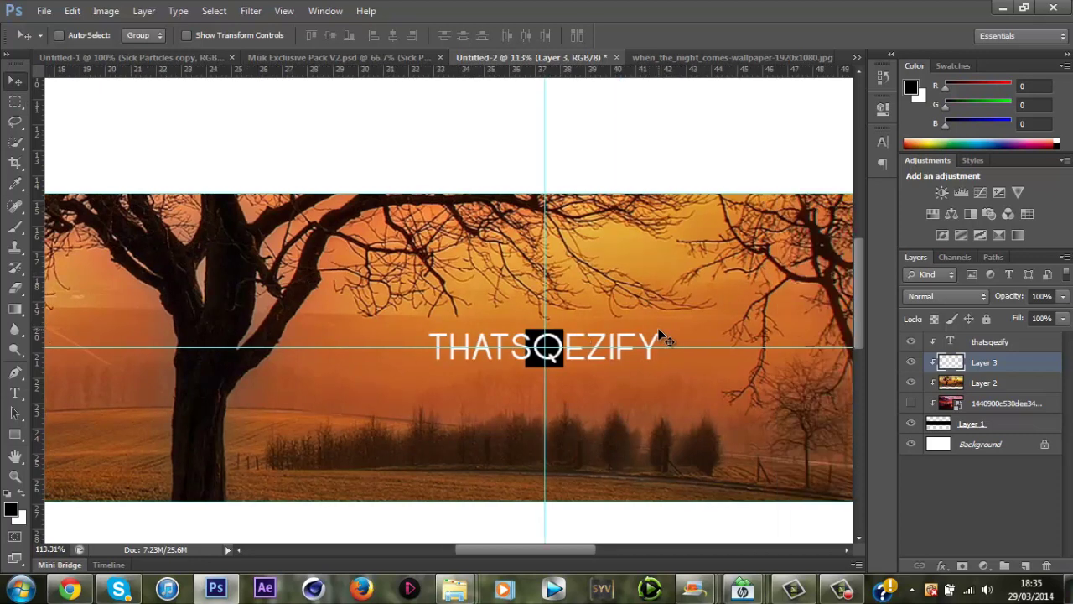
# Step: Stretch the black square evenly from the centre across the full banner width
pyautogui.hotkey('ctrl', 't')
pyautogui.scroll(-3, 589, 352)
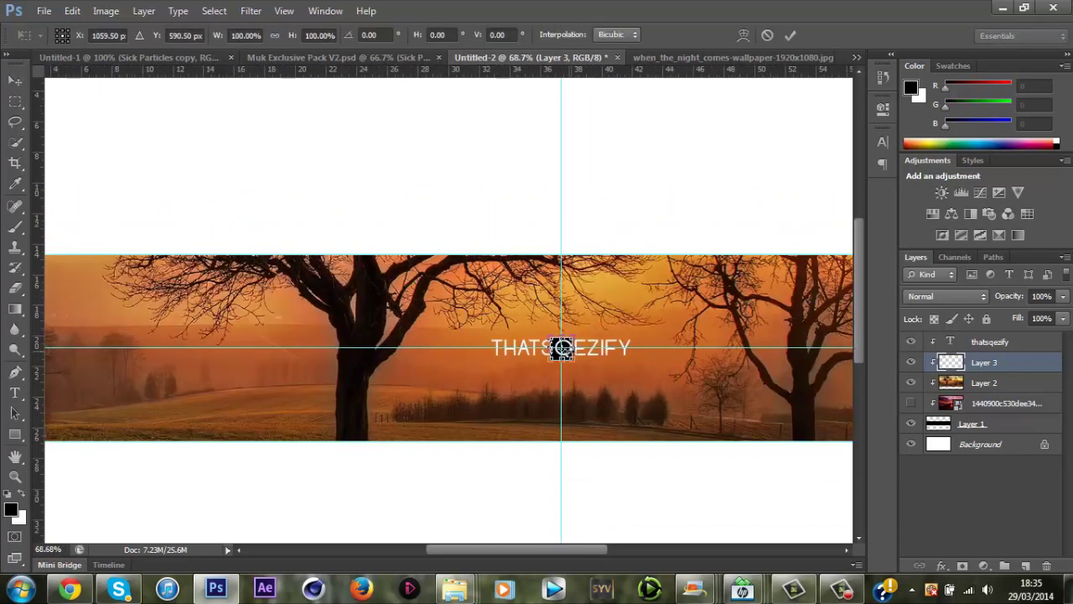
pyautogui.scroll(4, 562, 348)
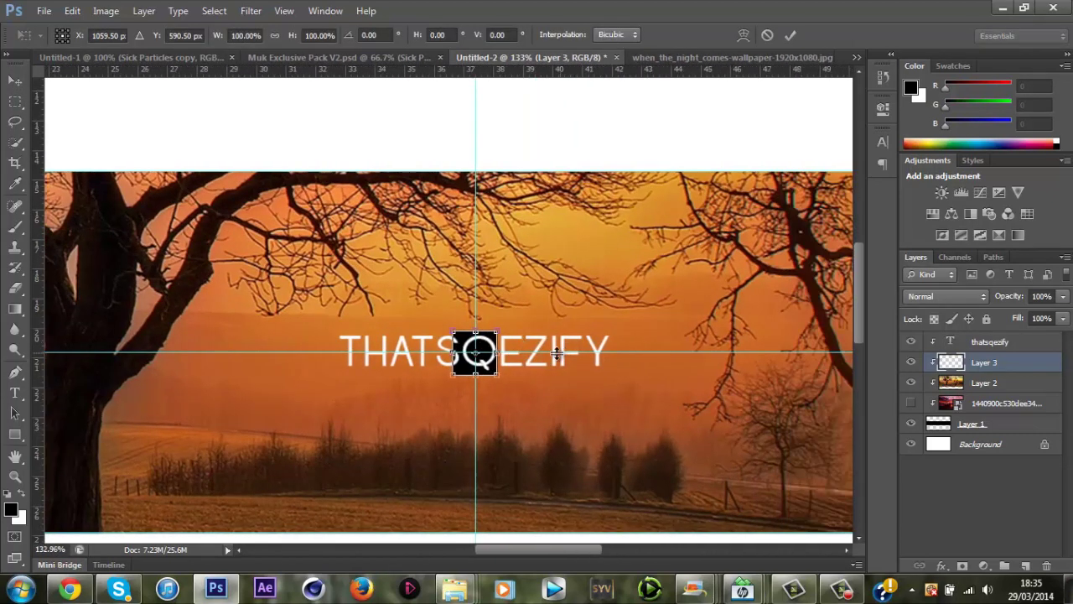
pyautogui.moveTo(497, 352); pyautogui.dragTo(476, 329)
pyautogui.press('alt')
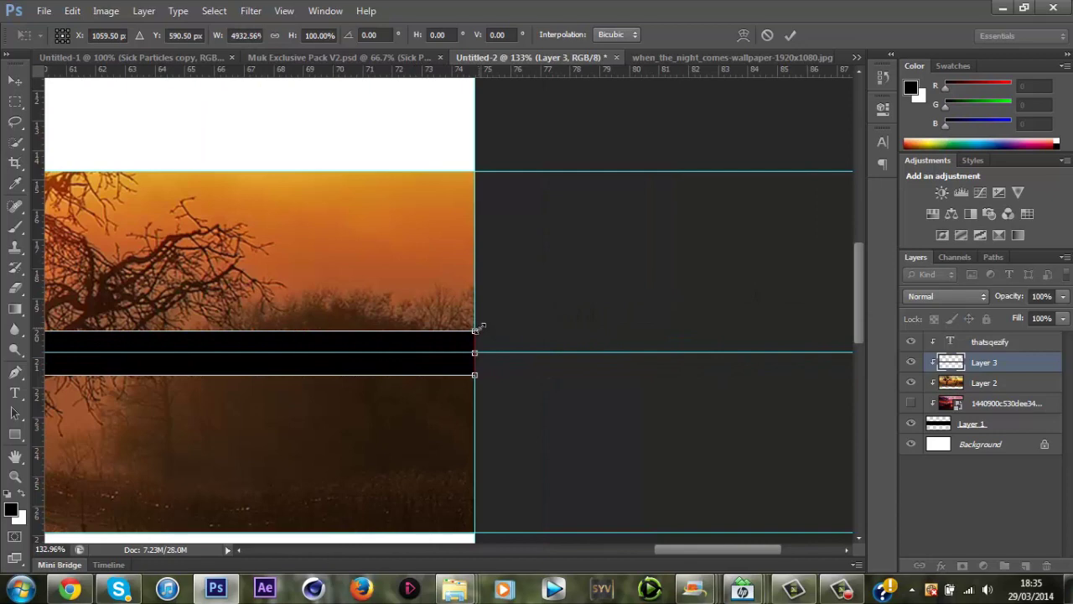
pyautogui.press('Return')
pyautogui.scroll(-5, 354, 352)
# Step: Fade the black bar layer to 21% opacity
pyautogui.hotkey('ctrl', '0')
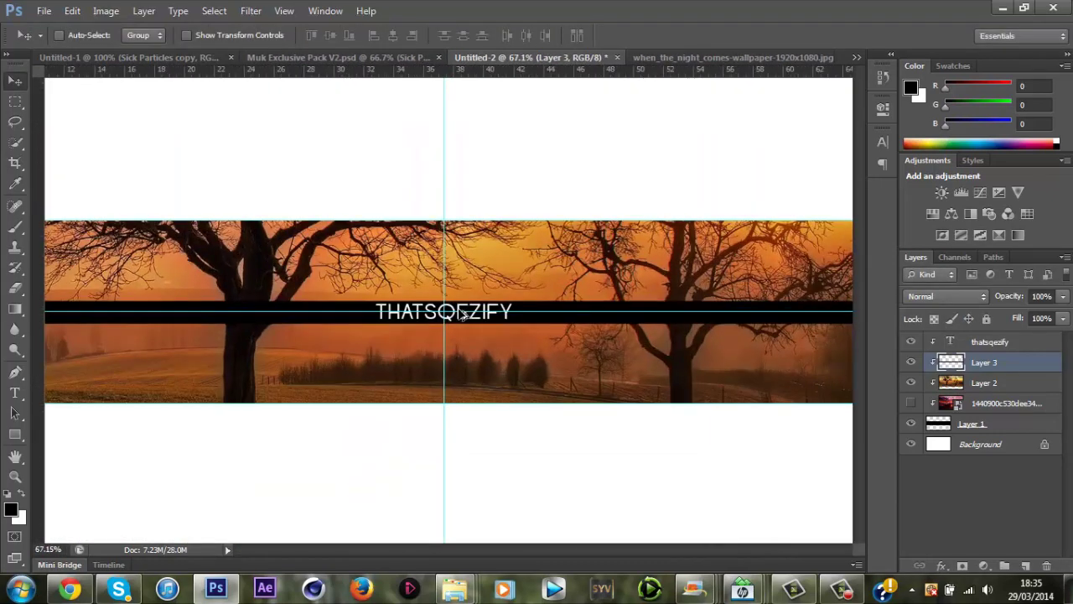
pyautogui.scroll(3, 461, 313)
pyautogui.click(1063, 298)
pyautogui.click(1011, 314)
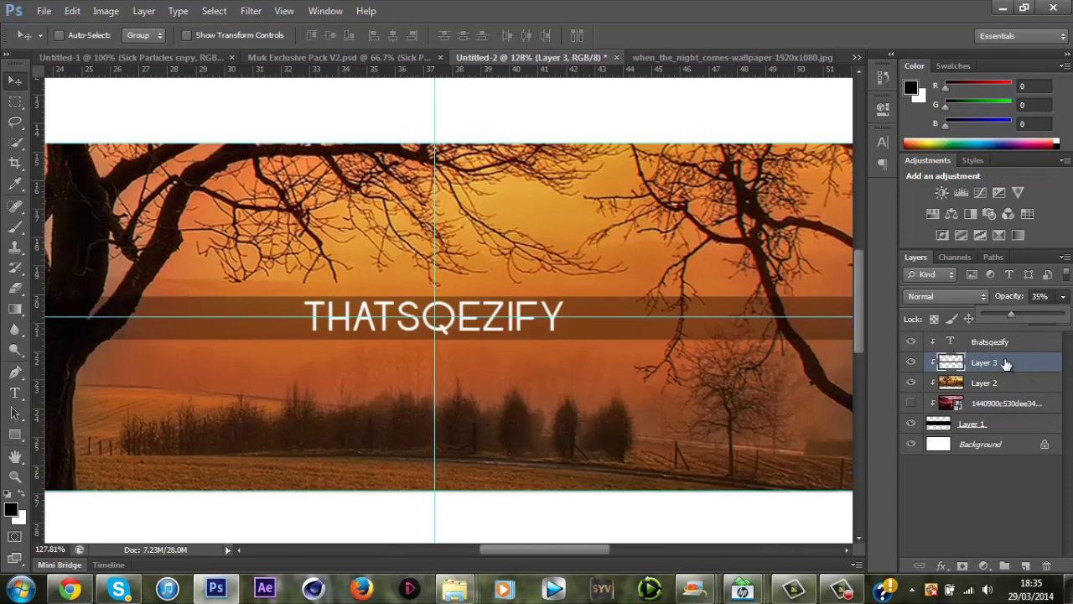
pyautogui.moveTo(1009, 312); pyautogui.dragTo(998, 315)
pyautogui.click(564, 316)
# Step: Scale the THATSQEZIFY text layer down to about 75% size
pyautogui.click(963, 347)
pyautogui.scroll(3, 483, 352)
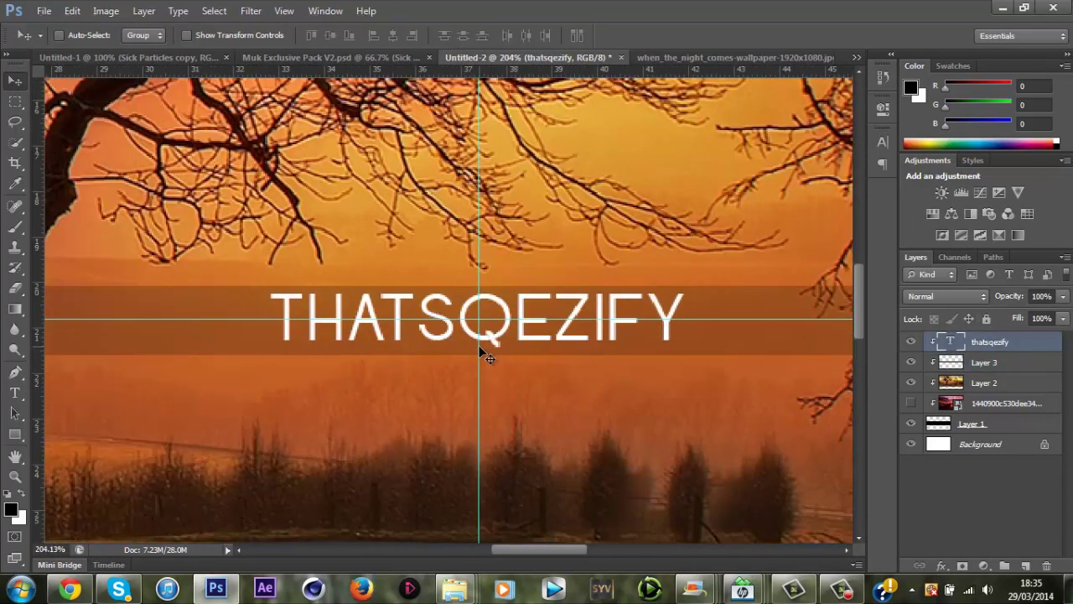
pyautogui.hotkey('ctrl', 't')
pyautogui.moveTo(275, 284); pyautogui.dragTo(329, 291)
pyautogui.click(791, 36)
pyautogui.scroll(-5, 717, 277)
pyautogui.hscroll(2, 637, 310)
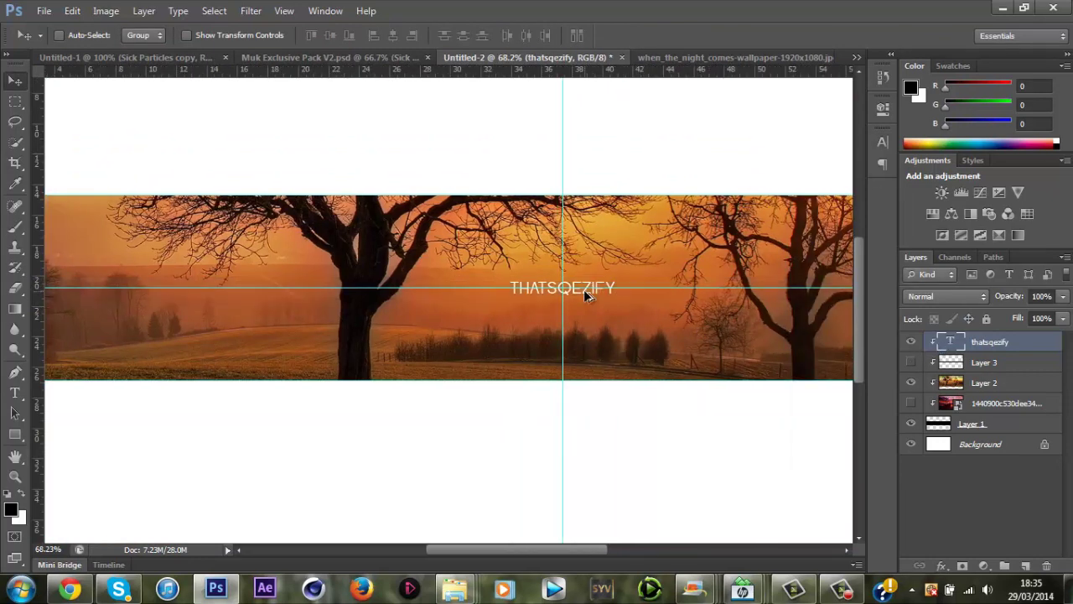
pyautogui.scroll(4, 587, 294)
# Step: Nudge the THATSQEZIFY text up slightly
pyautogui.scroll(3, 618, 241)
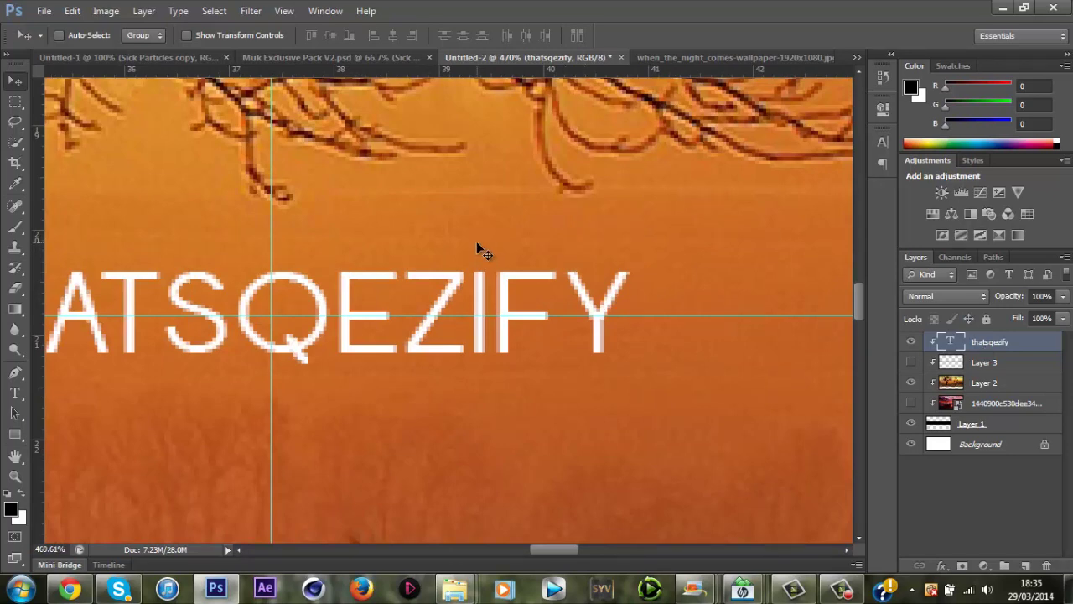
pyautogui.moveTo(476, 241); pyautogui.dragTo(473, 228)
pyautogui.scroll(-7, 499, 223)
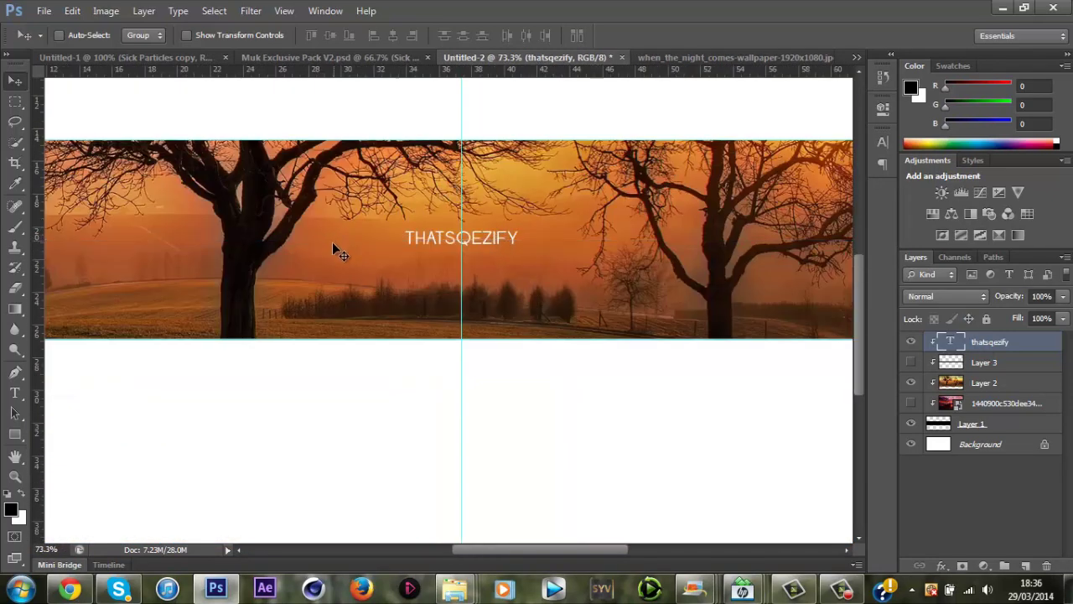
pyautogui.scroll(-2, 419, 335)
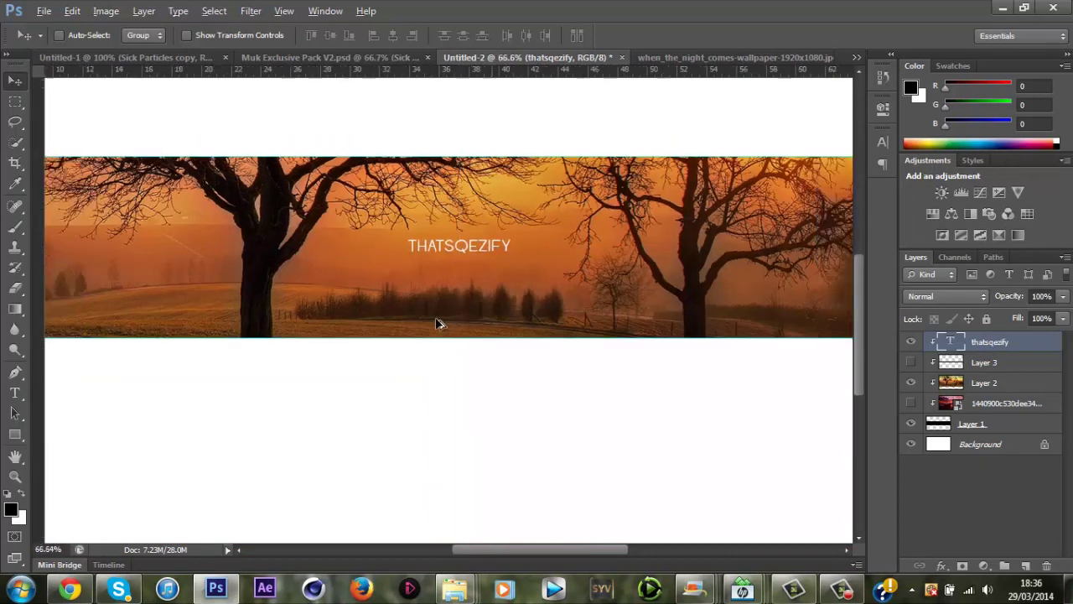
pyautogui.scroll(2, 419, 342)
pyautogui.hscroll(-3, 372, 364)
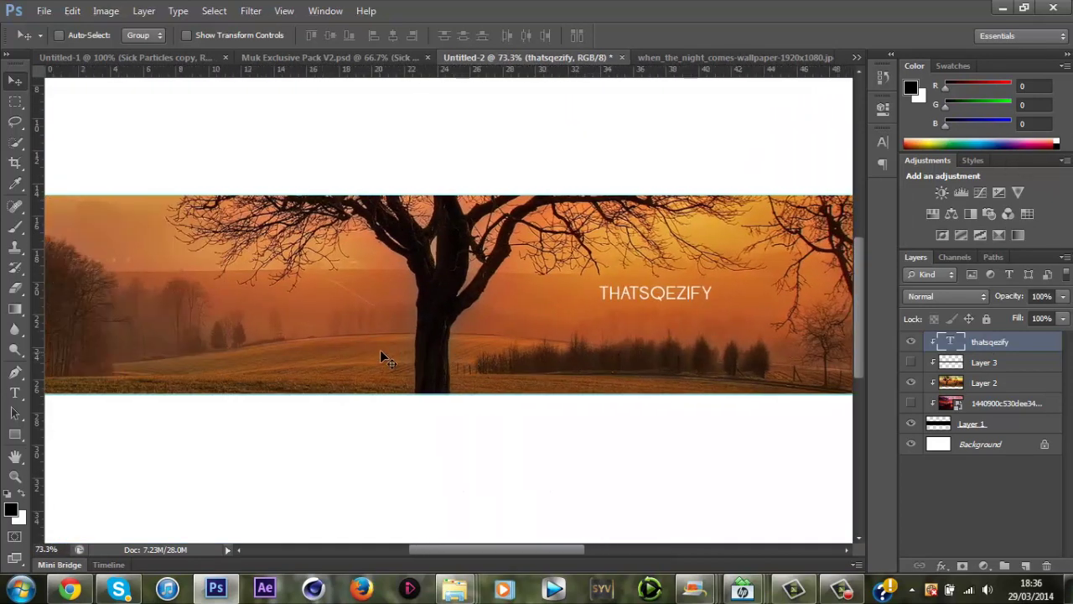
pyautogui.hscroll(2, 384, 355)
pyautogui.hscroll(2, 526, 285)
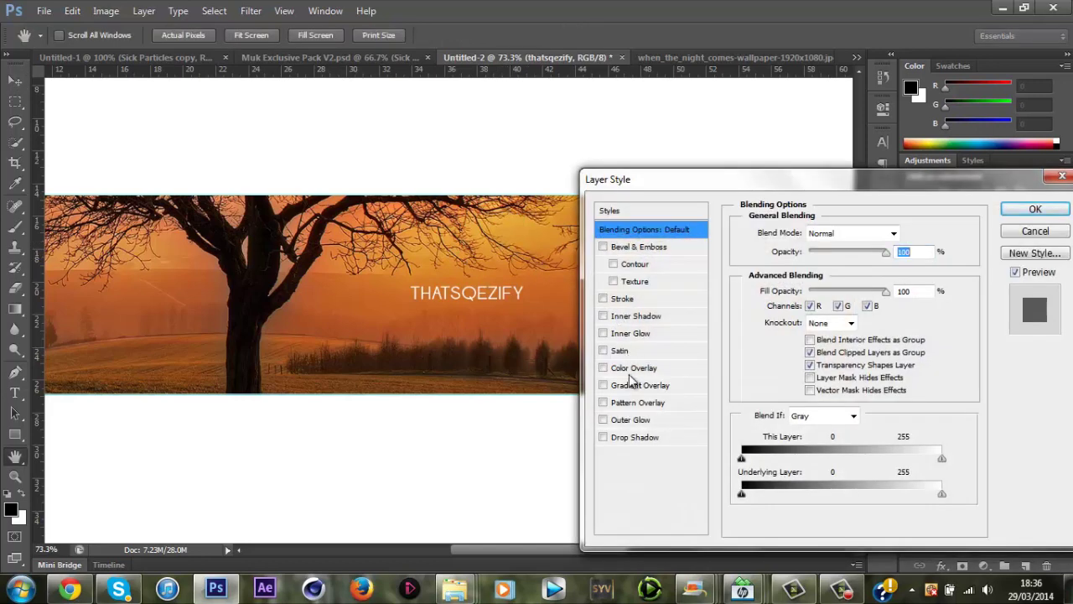
# Step: Give the THATSQEZIFY text a near-black #070704 Color Overlay
pyautogui.click(635, 369)
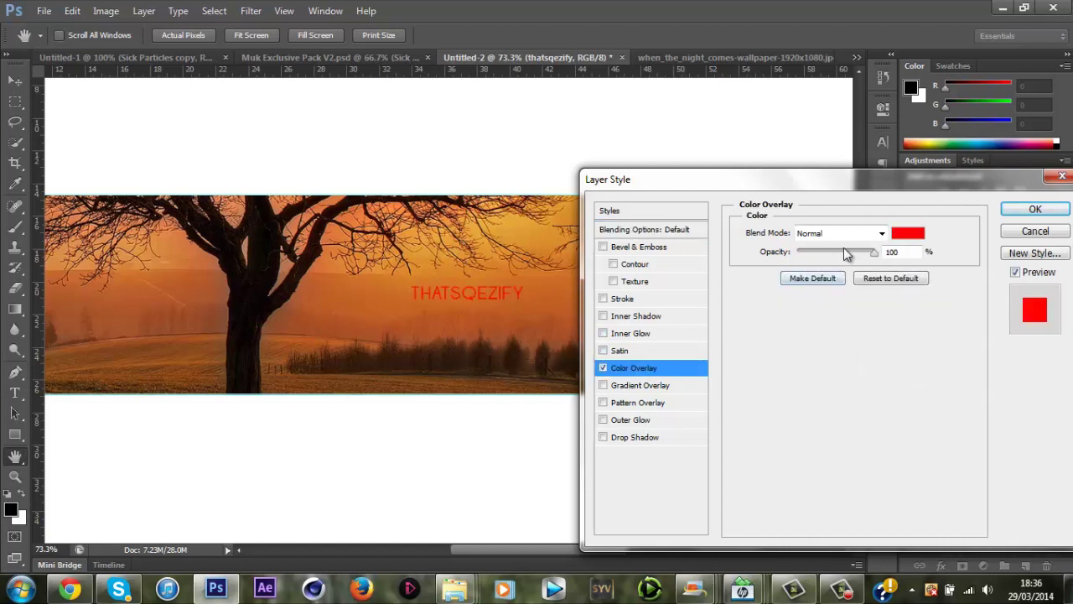
pyautogui.click(909, 235)
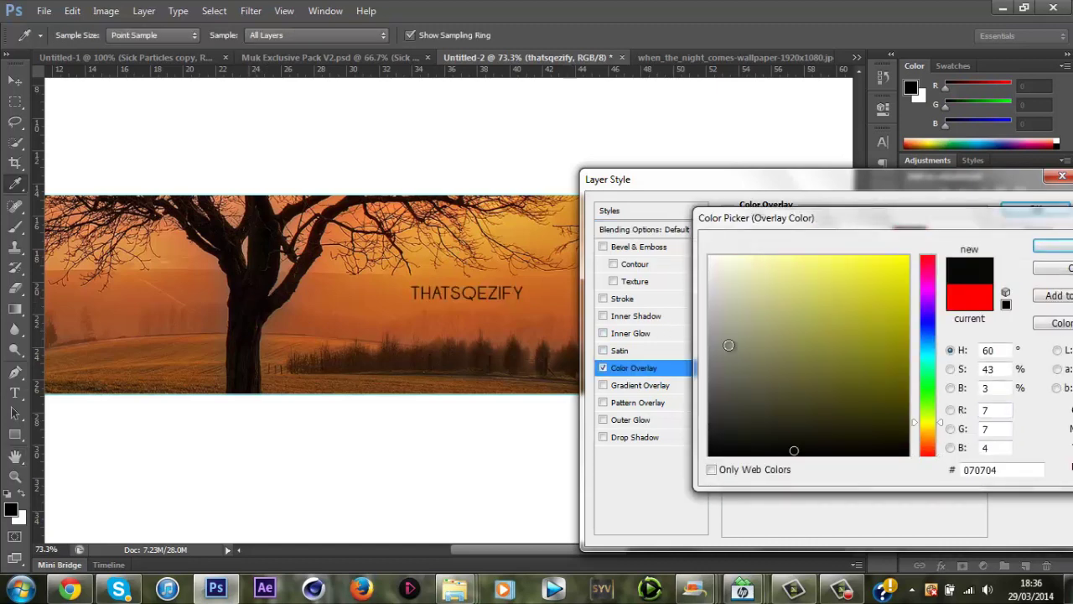
pyautogui.click(1052, 246)
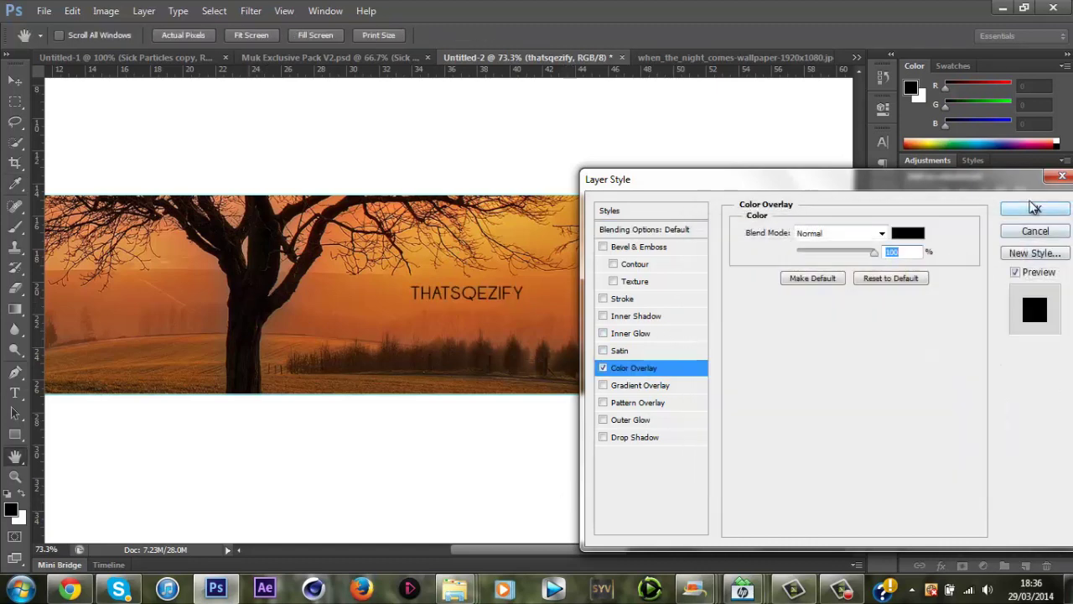
pyautogui.click(1030, 209)
pyautogui.scroll(5, 472, 299)
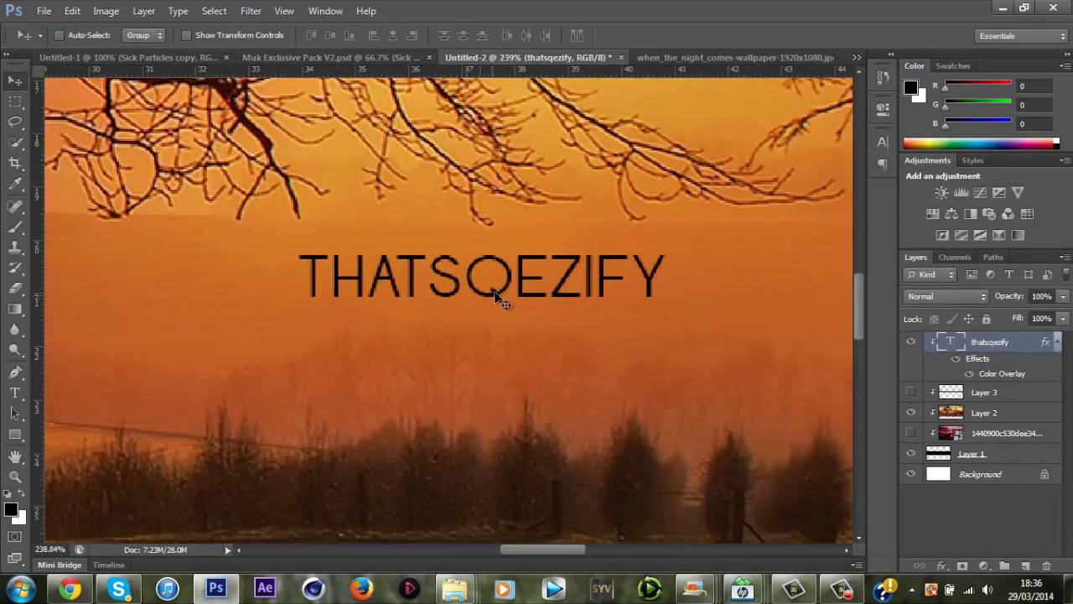
# Step: Drag a vertical guide through the centre of the THATSQEZIFY text
pyautogui.hotkey('ctrl', 't')
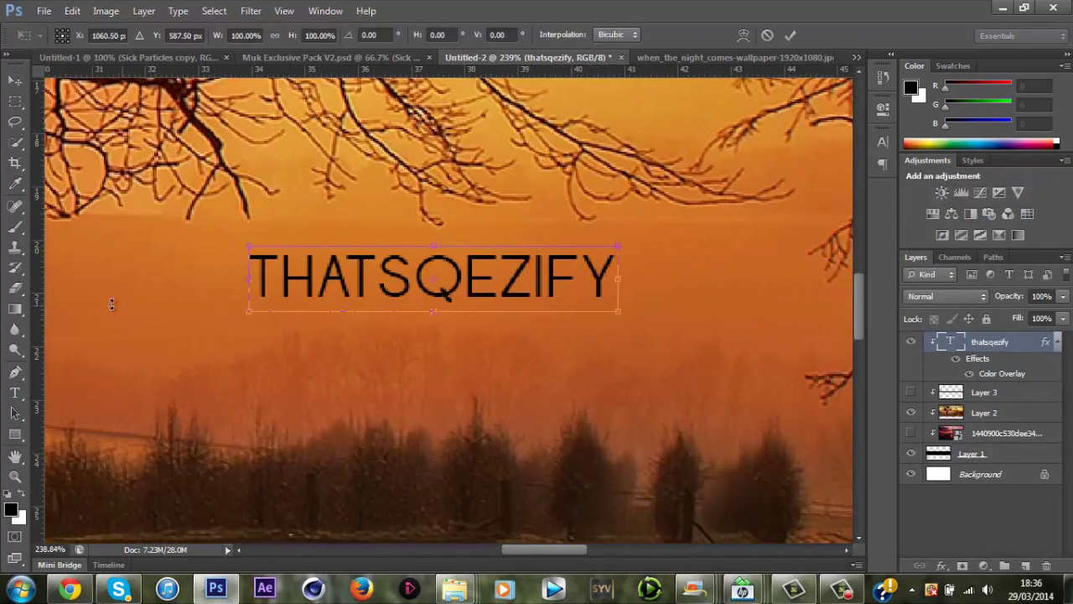
pyautogui.moveTo(39, 304); pyautogui.dragTo(434, 285)
pyautogui.press('Return')
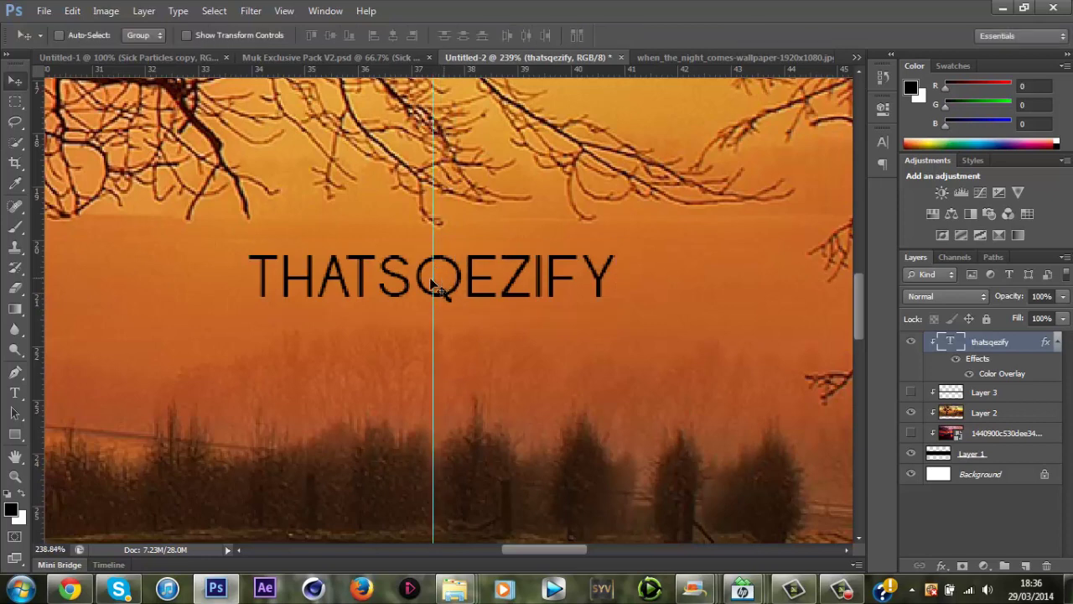
# Step: Below the title, type 'ACCOUNT UNDER CONSTR' in white Dense 42 pt
pyautogui.click(17, 393)
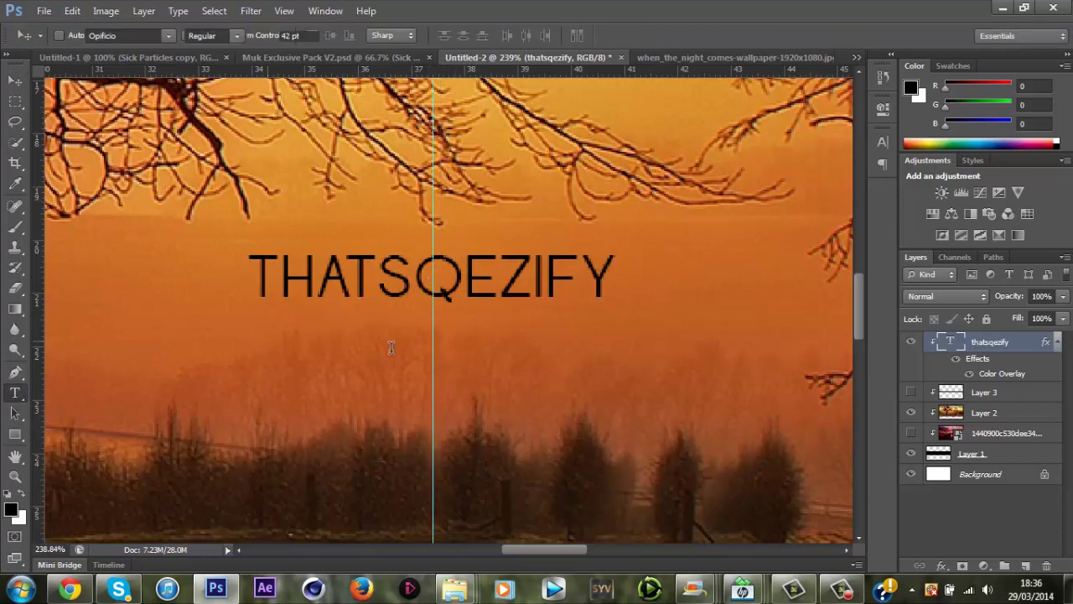
pyautogui.click(267, 340)
pyautogui.click(168, 35)
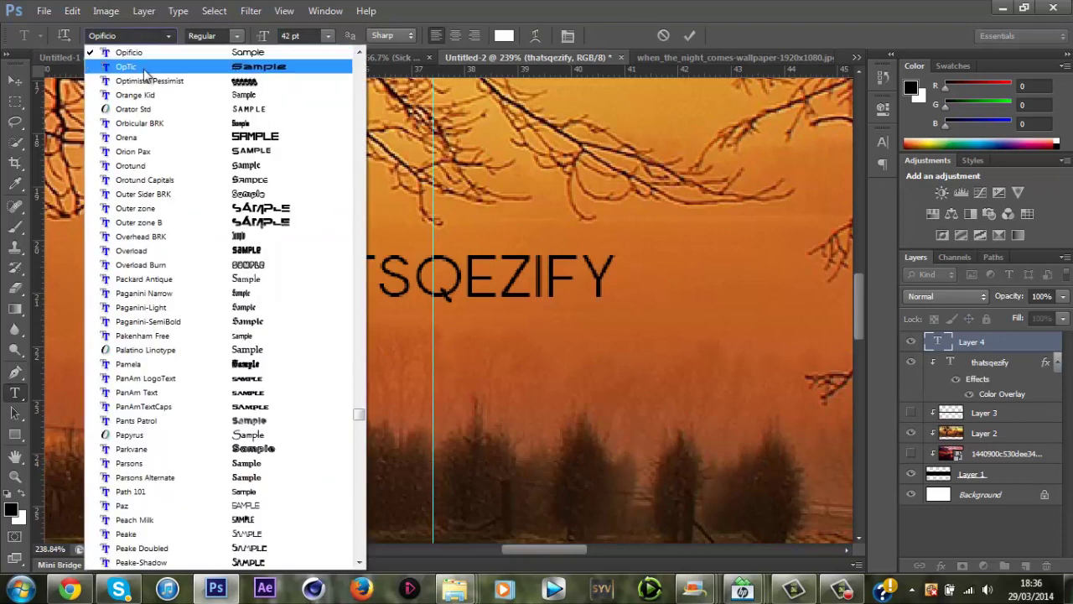
pyautogui.click(127, 36)
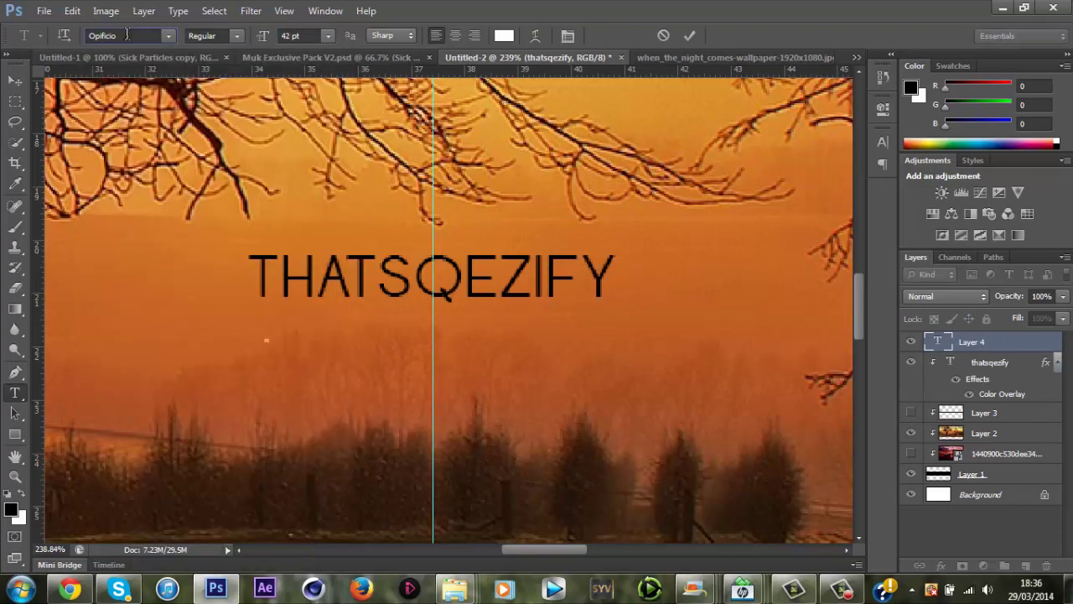
pyautogui.write('dSpenser')
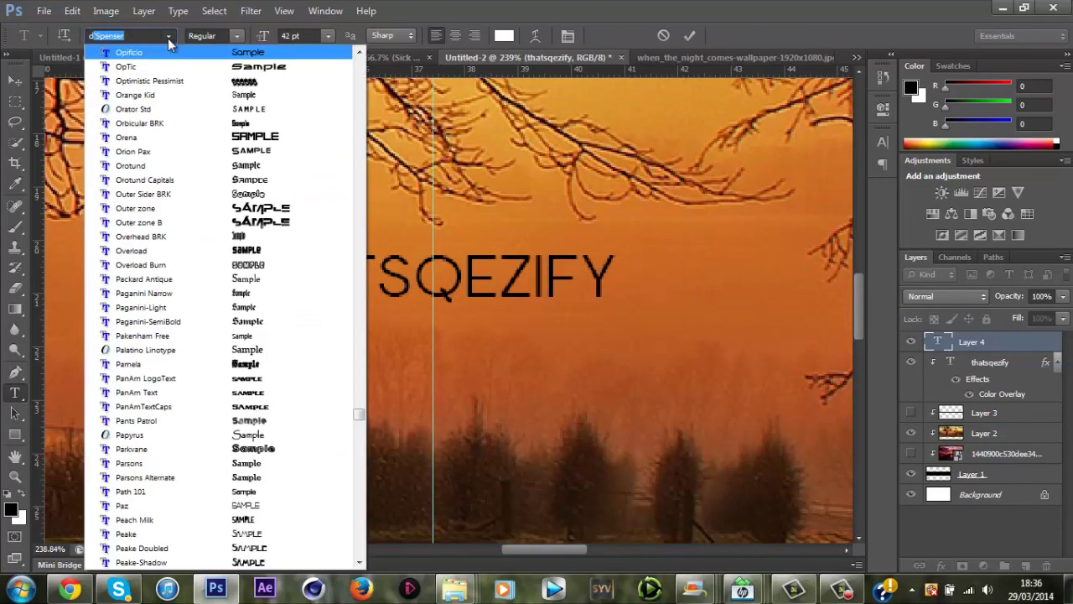
pyautogui.scroll(10, 167, 59)
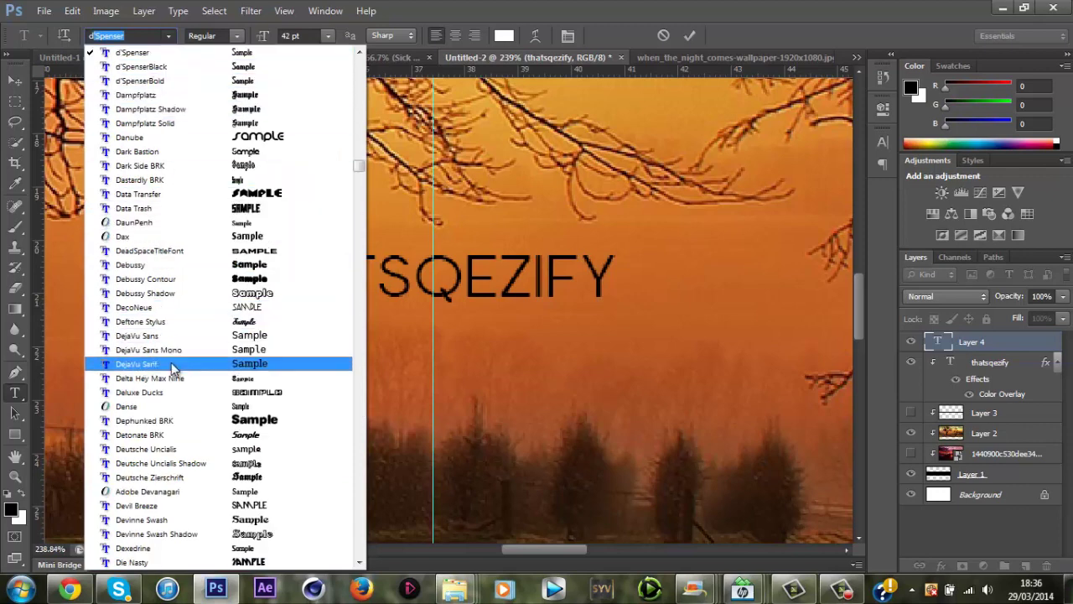
pyautogui.click(167, 406)
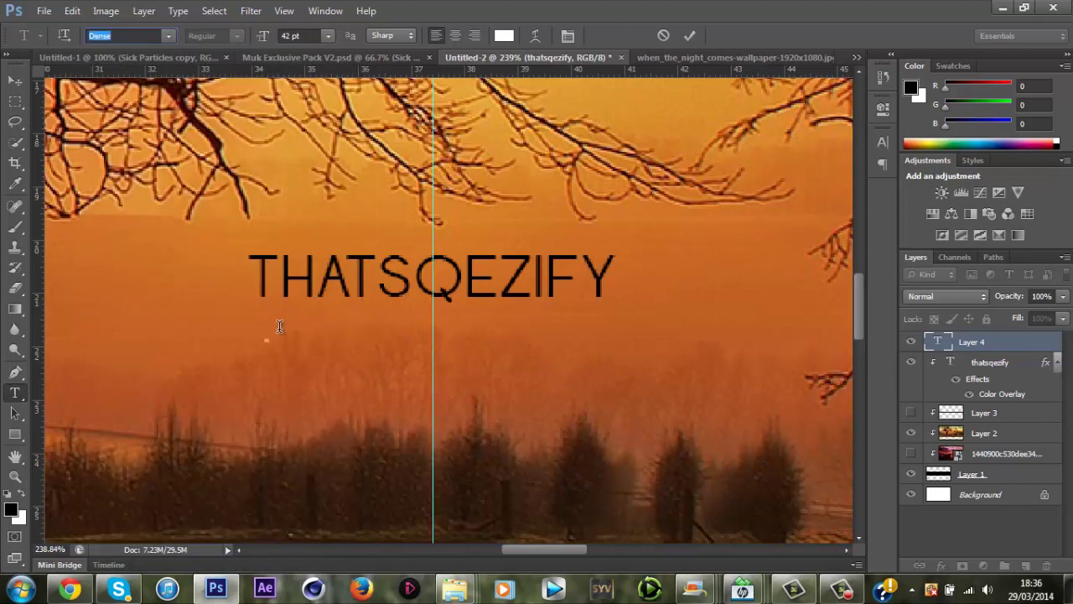
pyautogui.write('A')
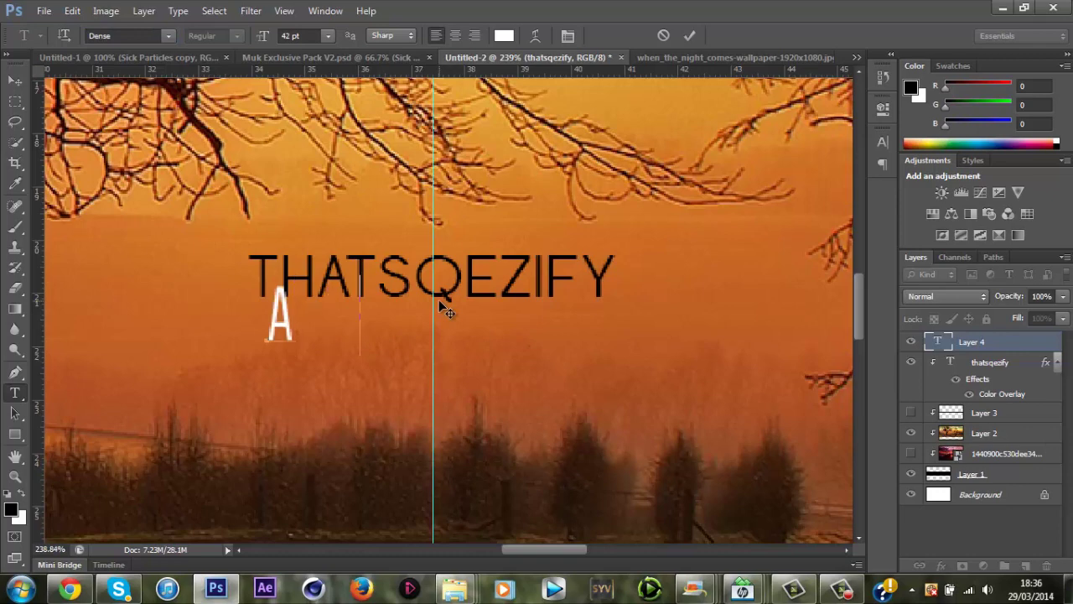
pyautogui.write('CCOUNT')
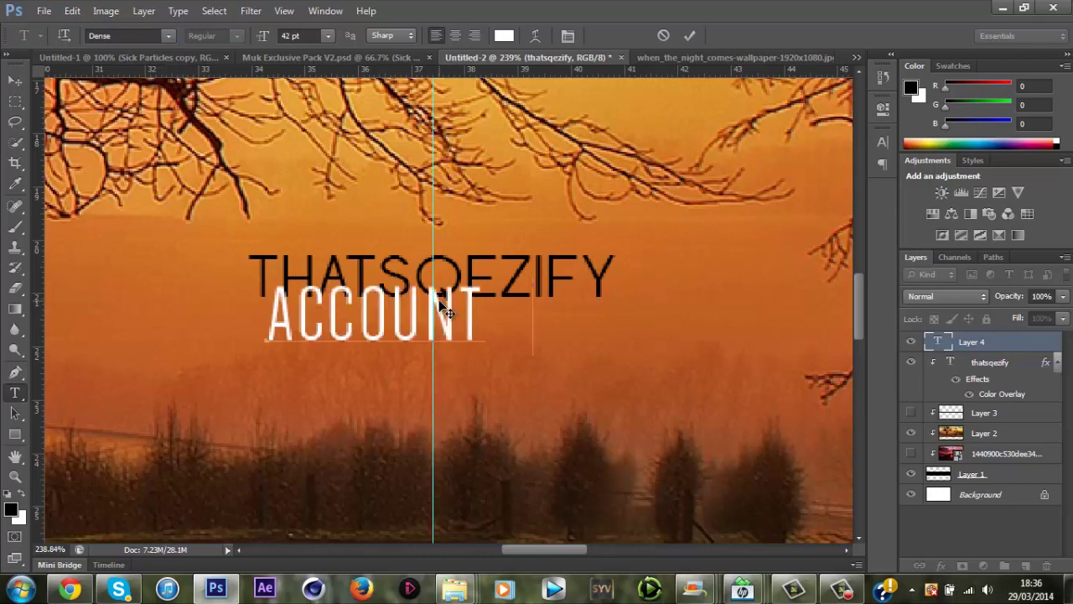
pyautogui.write(' UNDER')
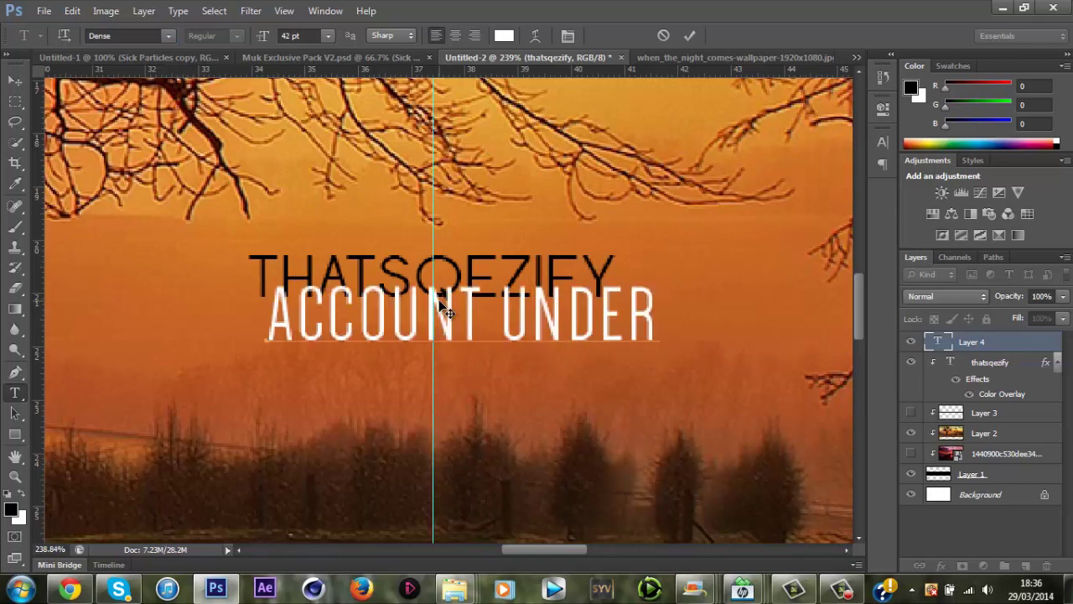
pyautogui.write(' CONSTR')
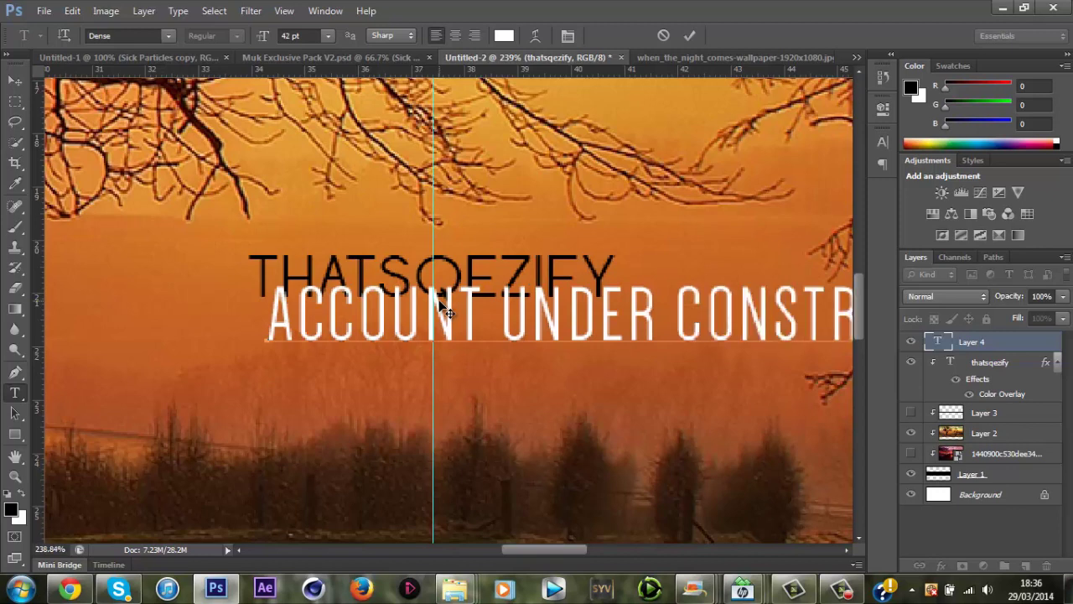
# Step: Shrink the subtitle to about 43% and place it just under the title
pyautogui.click(14, 79)
pyautogui.scroll(-3, 520, 292)
pyautogui.hotkey('ctrl', 't')
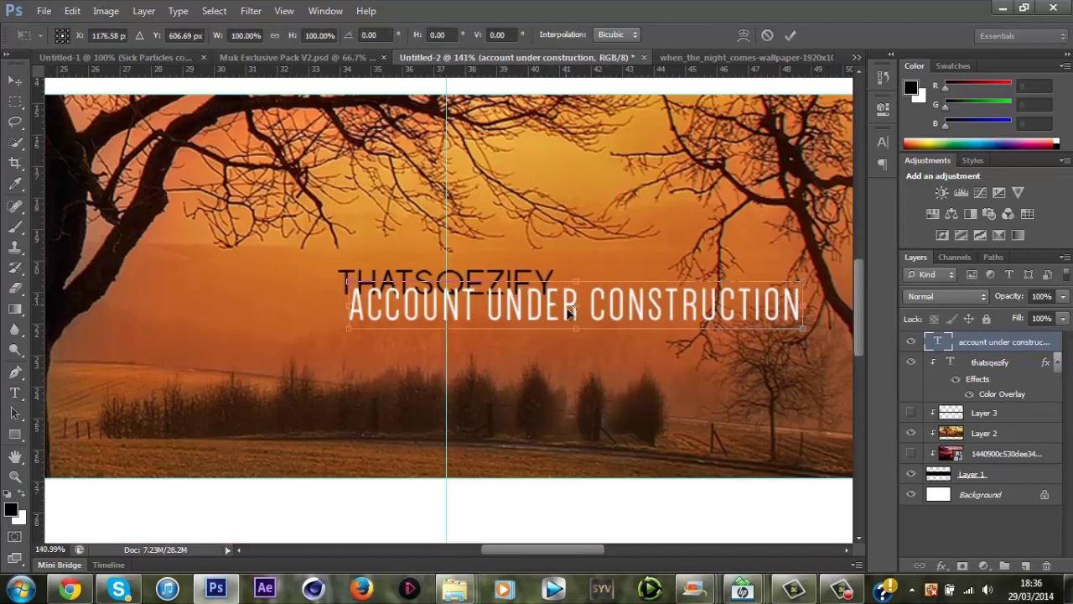
pyautogui.moveTo(519, 293); pyautogui.dragTo(467, 322)
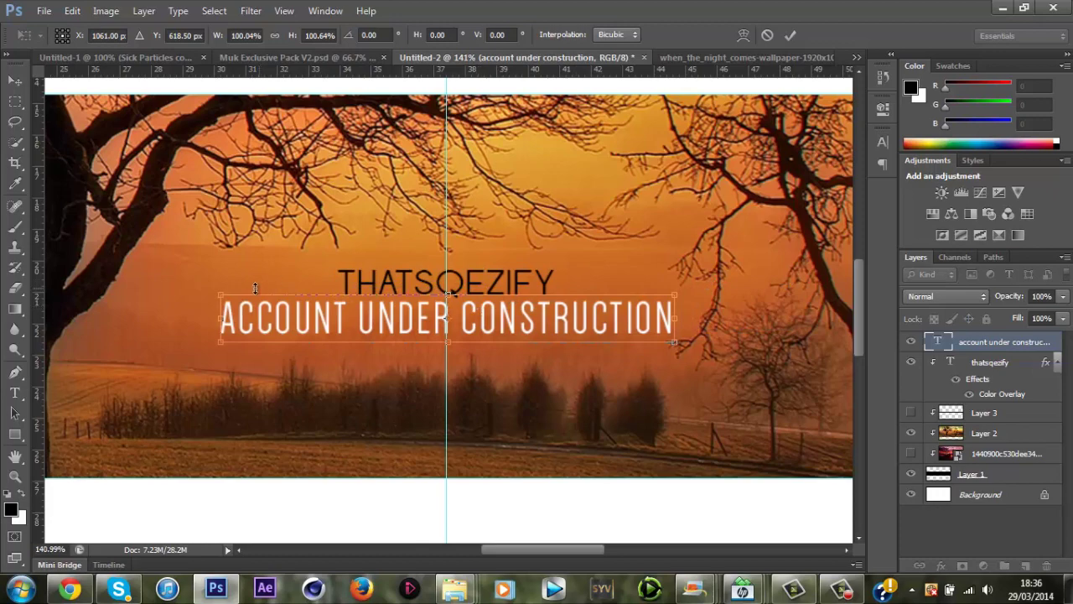
pyautogui.moveTo(223, 292); pyautogui.dragTo(351, 309)
pyautogui.click(789, 34)
pyautogui.scroll(6, 482, 381)
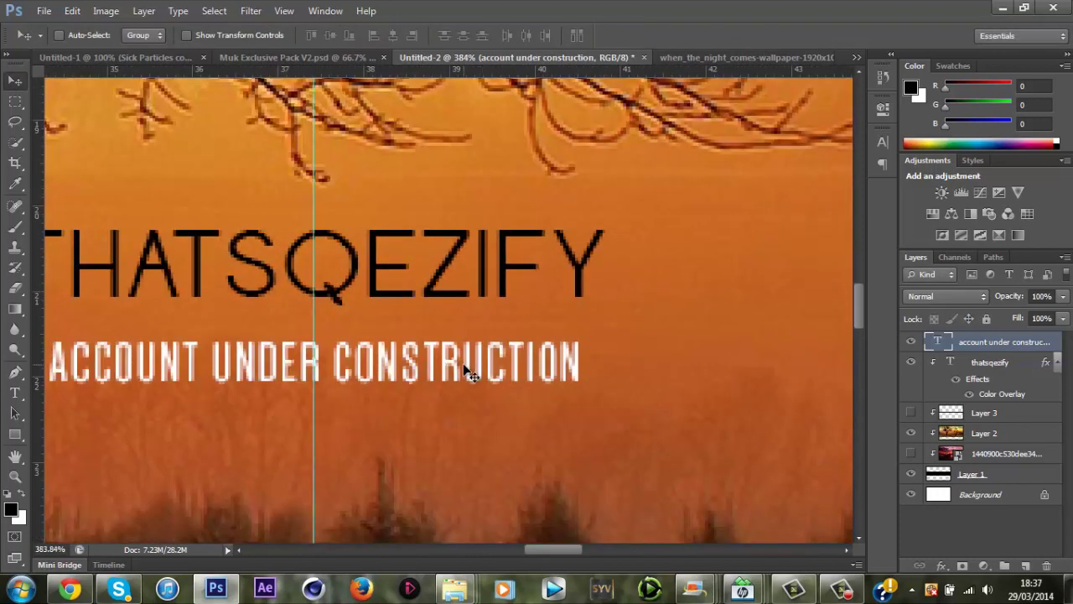
pyautogui.moveTo(482, 387); pyautogui.dragTo(493, 352)
pyautogui.scroll(-3, 492, 353)
pyautogui.scroll(-3, 493, 353)
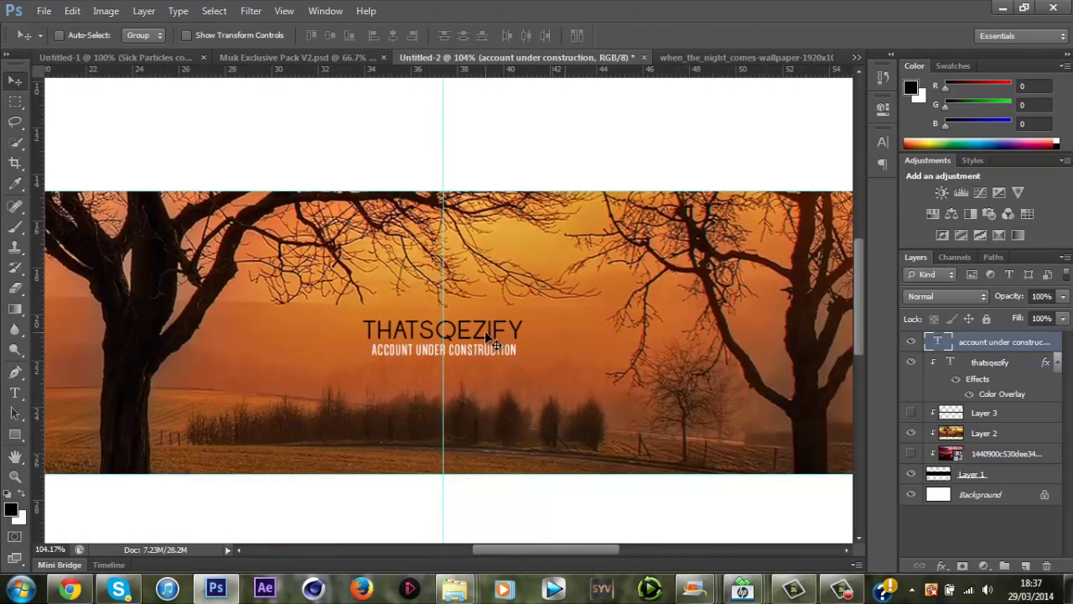
# Step: Select both text layers and nudge them slightly upward
pyautogui.keyDown('shift'); pyautogui.click(987, 359); pyautogui.keyUp('shift')
pyautogui.scroll(5, 491, 335)
pyautogui.moveTo(492, 332); pyautogui.dragTo(503, 301)
pyautogui.scroll(-6, 503, 299)
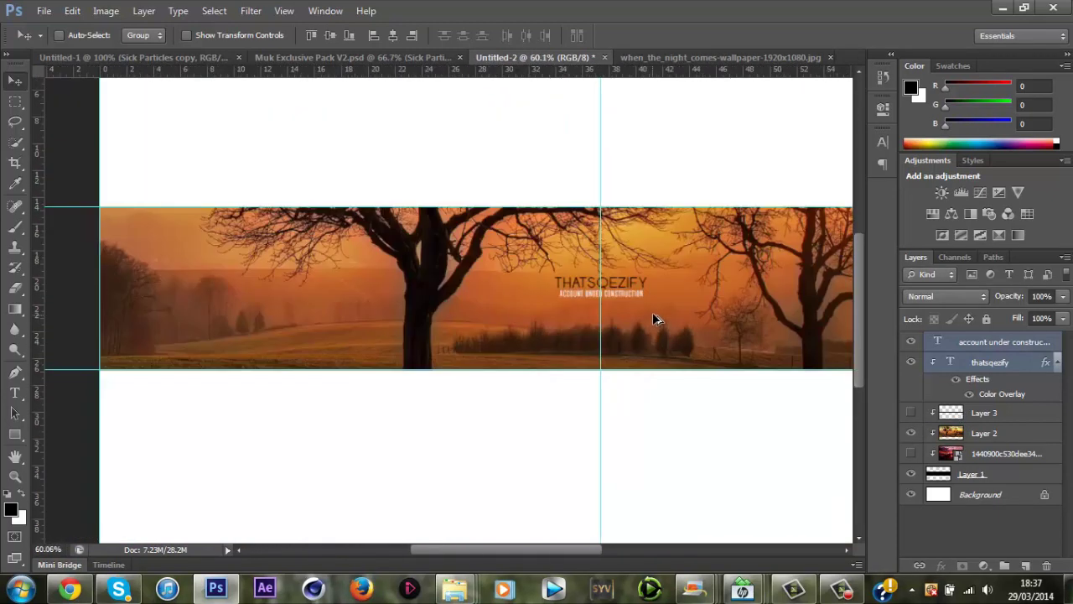
pyautogui.scroll(-3, 654, 319)
pyautogui.scroll(3, 492, 294)
# Step: Remove the vertical centre guide and view the banner at actual pixels
pyautogui.hotkey('ctrl', 'z')
pyautogui.click(15, 475)
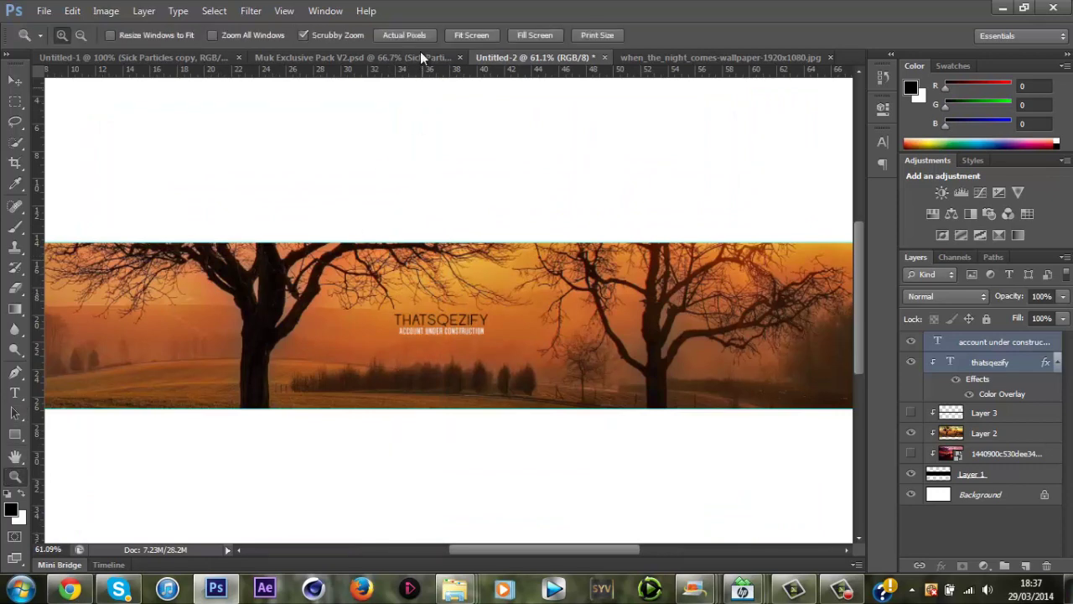
pyautogui.click(404, 35)
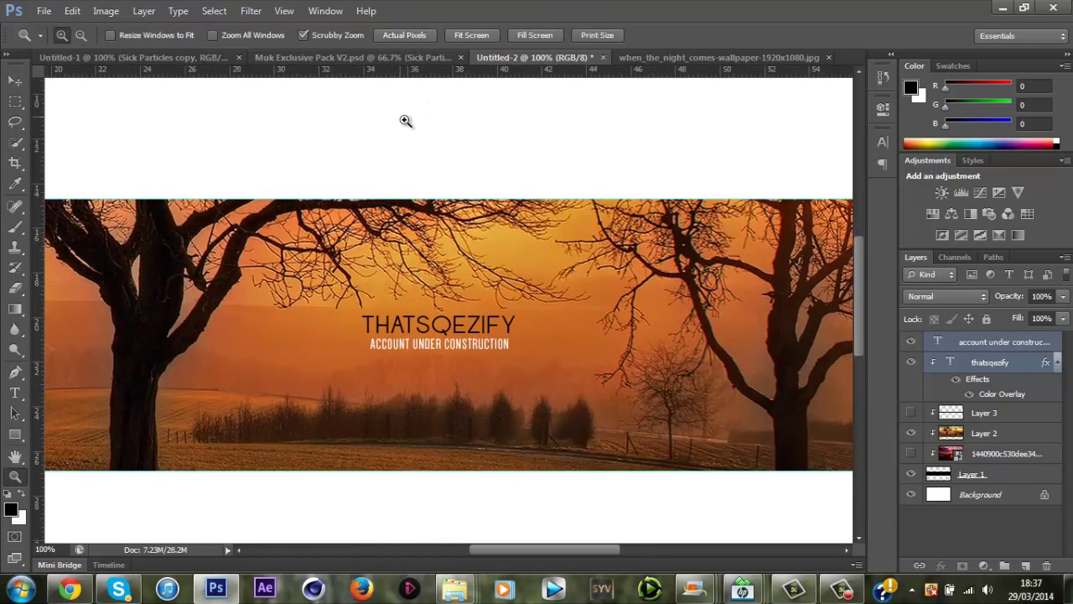
# Step: Dismiss the old download box and download the garden-path wallpaper at 3554 x 1999
pyautogui.click(118, 589)
pyautogui.click(72, 589)
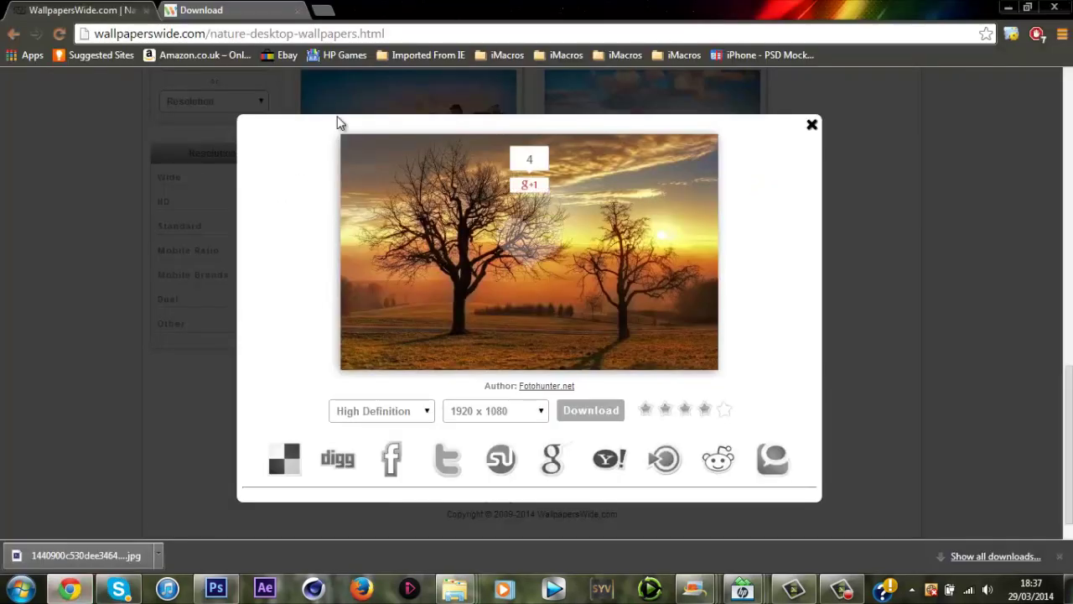
pyautogui.click(811, 126)
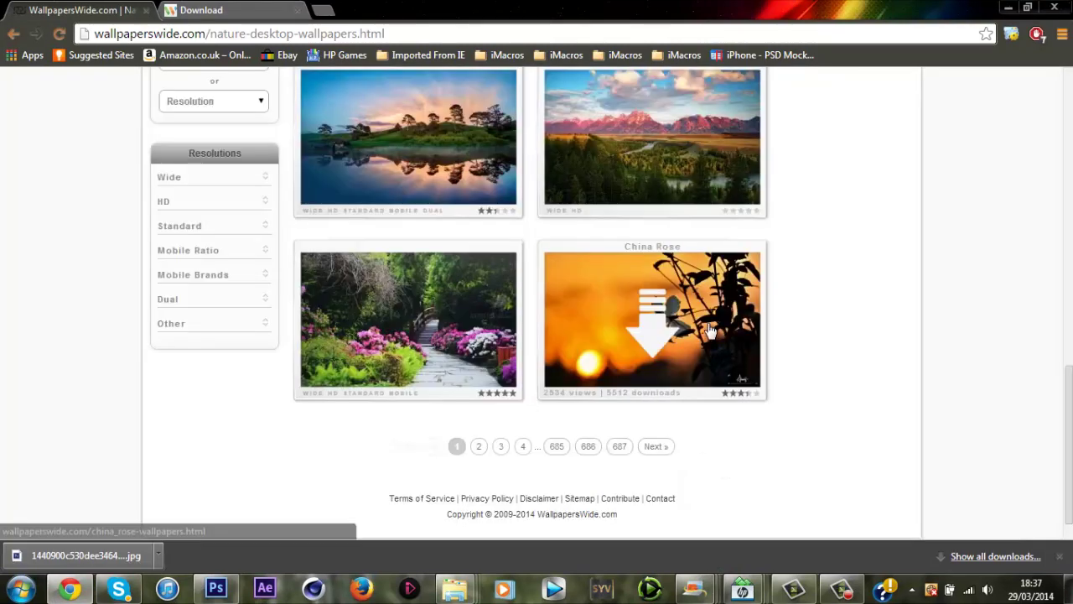
pyautogui.click(415, 300)
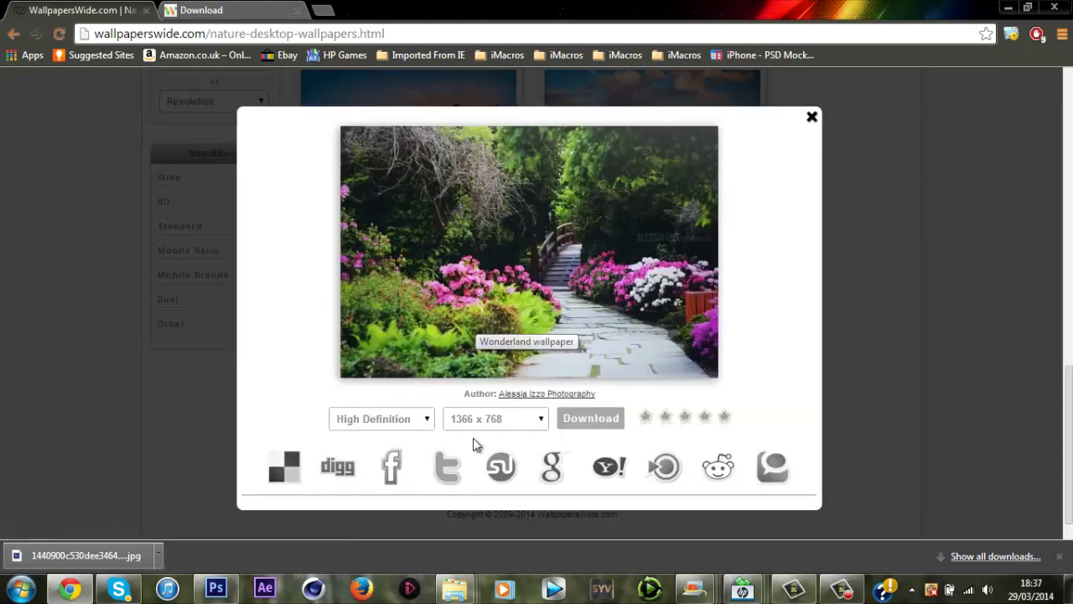
pyautogui.click(491, 420)
pyautogui.click(484, 390)
pyautogui.click(603, 418)
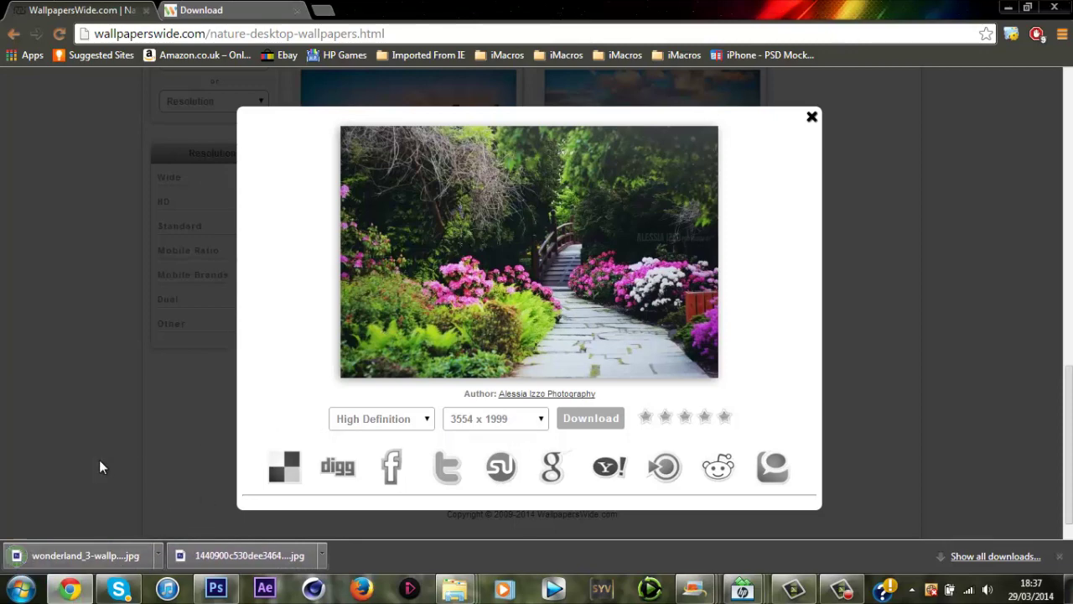
pyautogui.click(230, 589)
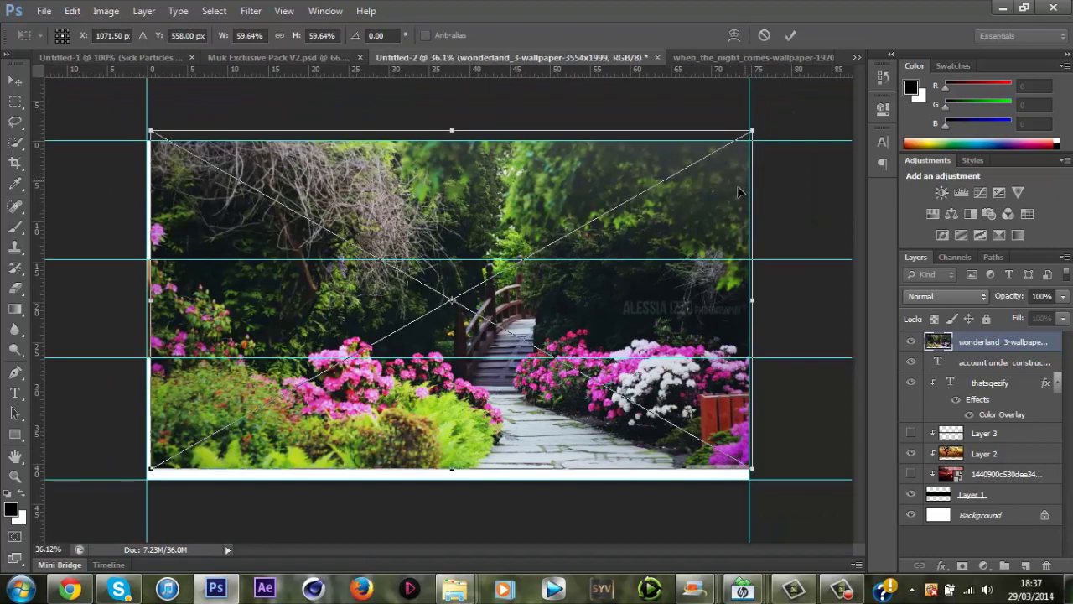
# Step: Position the garden photo over the band, move its layer beneath Layer 3, and clip it
pyautogui.moveTo(726, 194); pyautogui.dragTo(723, 197)
pyautogui.hotkey('ctrl', '0')
pyautogui.scroll(4, 719, 262)
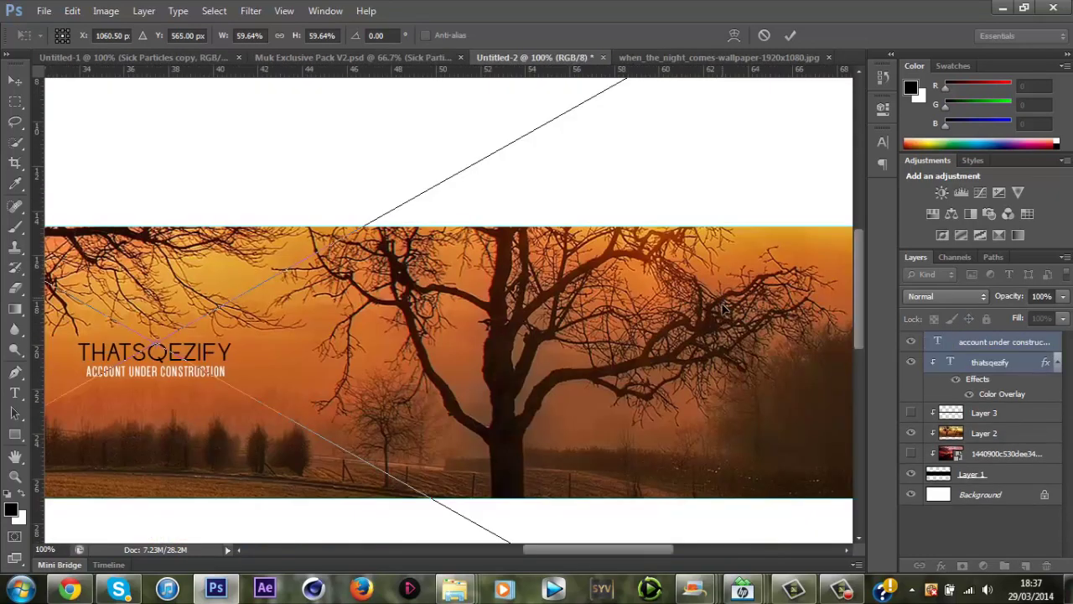
pyautogui.scroll(-2, 712, 369)
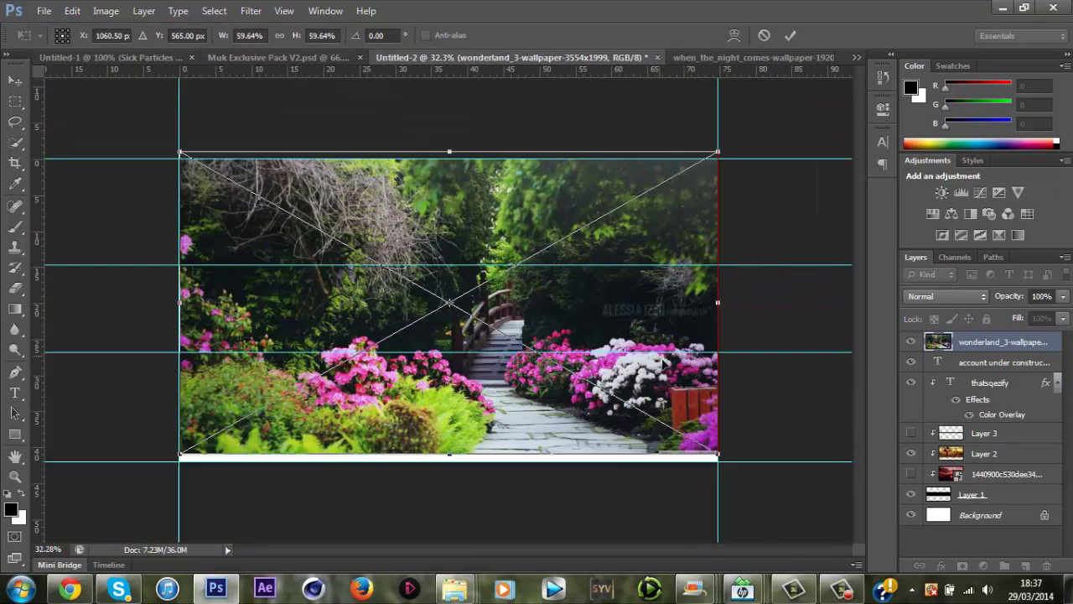
pyautogui.moveTo(704, 299); pyautogui.dragTo(702, 242)
pyautogui.press('z')
pyautogui.press('Return')
pyautogui.moveTo(964, 342); pyautogui.dragTo(972, 440)
pyautogui.moveTo(503, 399); pyautogui.dragTo(845, 393)
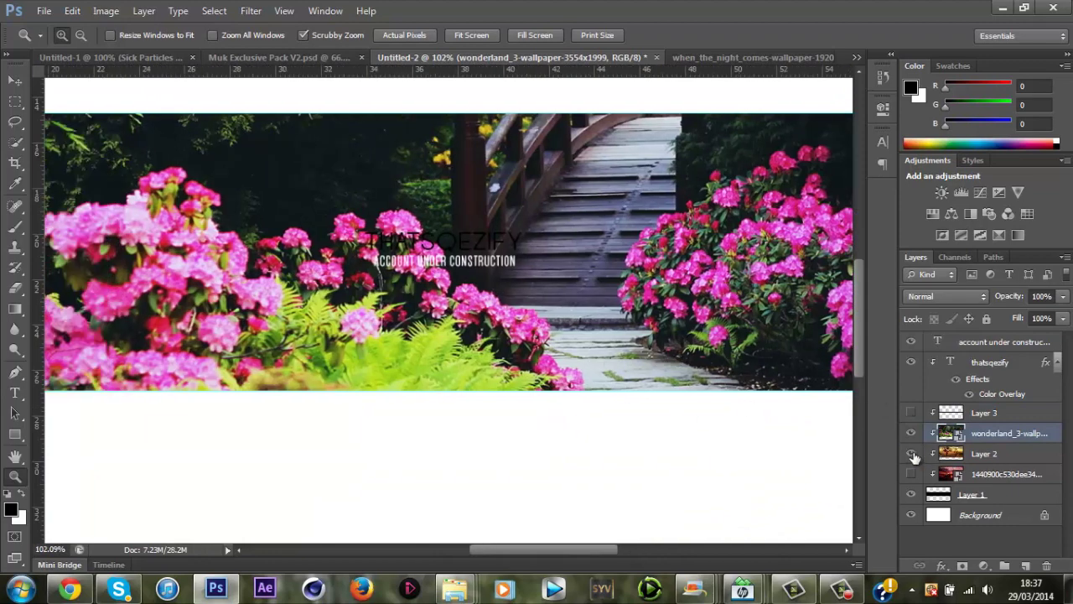
# Step: Zoom in and try lowering the garden photo layer's opacity to 66%
pyautogui.moveTo(493, 299); pyautogui.dragTo(516, 225)
pyautogui.click(986, 454)
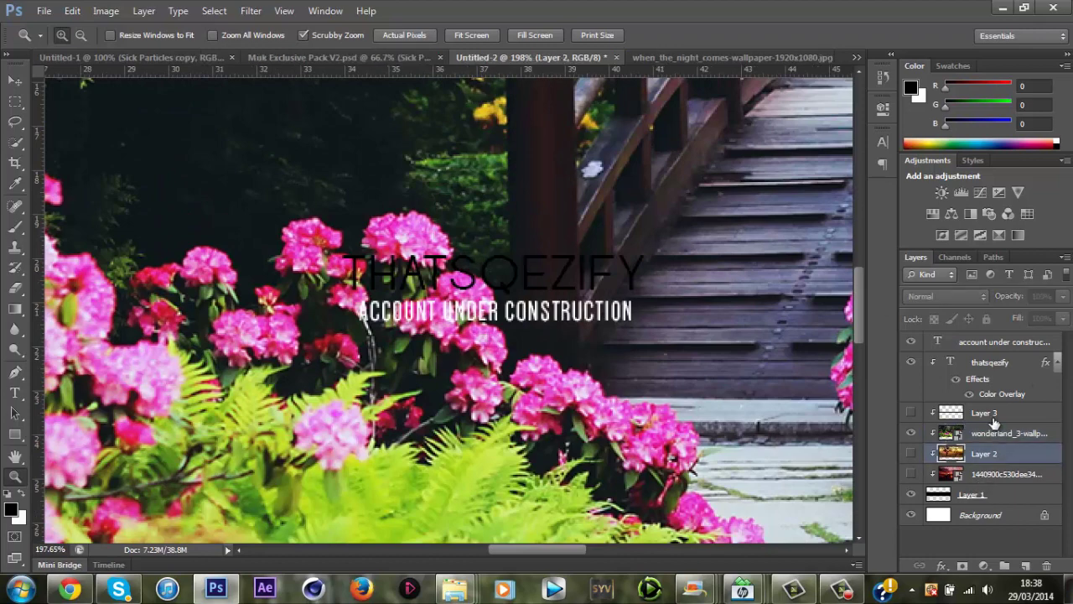
pyautogui.click(1006, 433)
pyautogui.click(1062, 296)
pyautogui.moveTo(1062, 315); pyautogui.dragTo(895, 312)
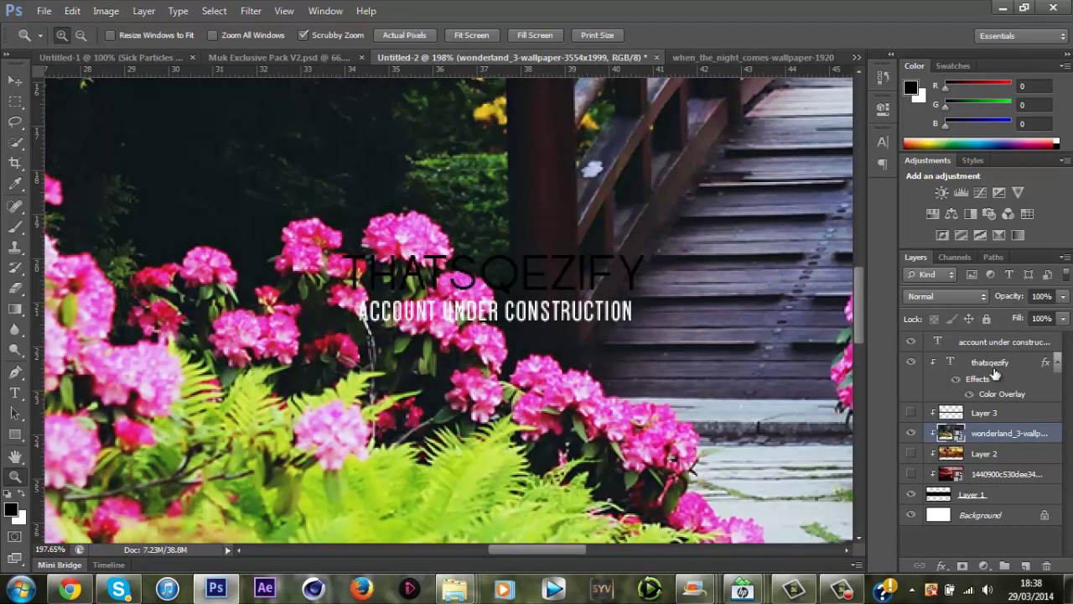
# Step: Toggle the thatsqezify title's Color Overlay off and back on, then zoom out
pyautogui.click(1001, 342)
pyautogui.click(972, 394)
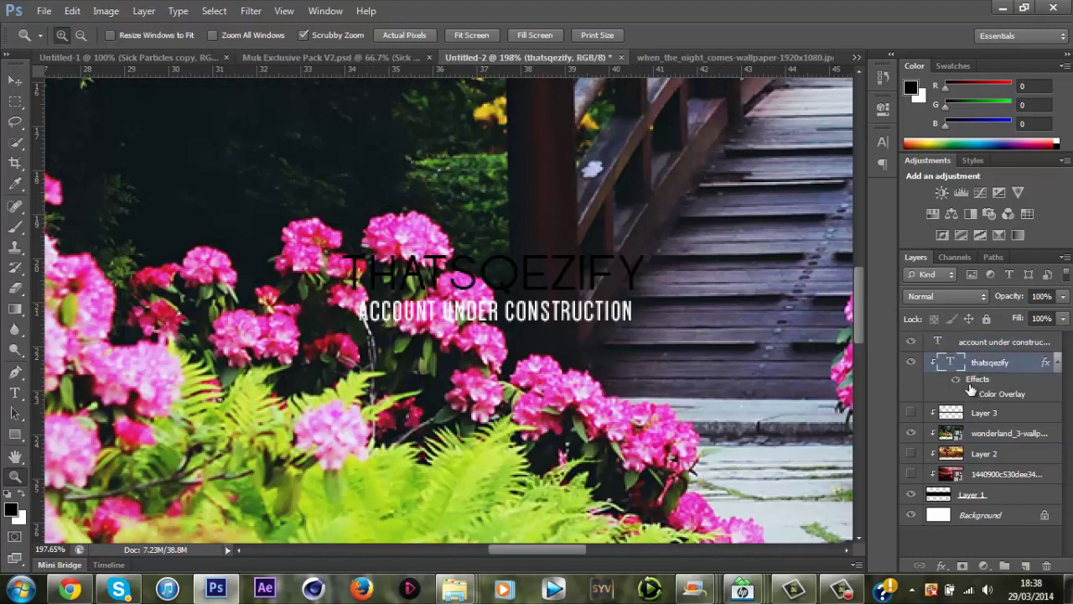
pyautogui.moveTo(411, 322); pyautogui.dragTo(260, 322)
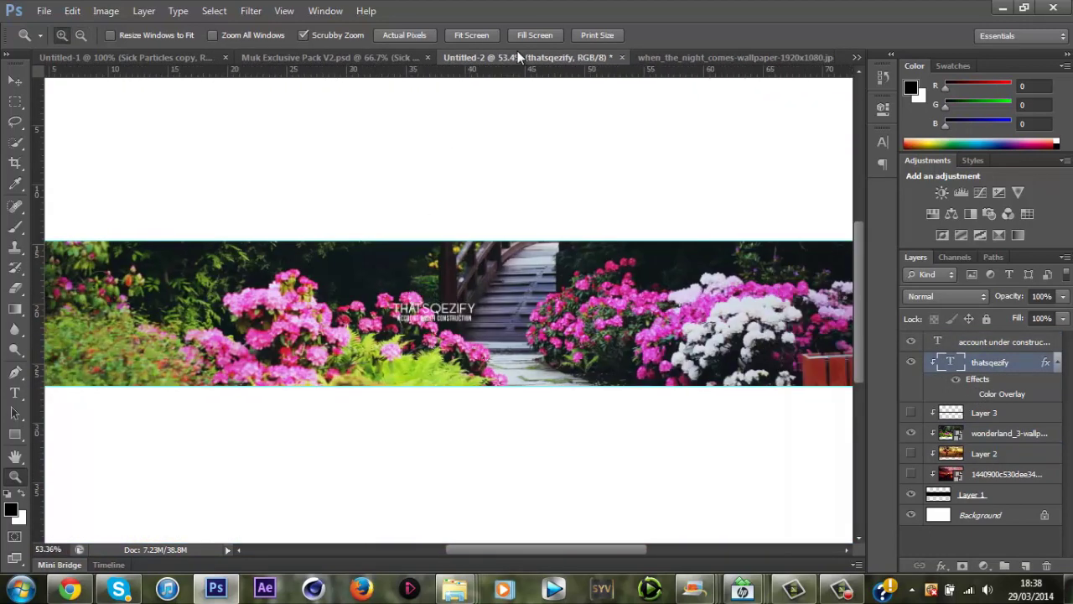
pyautogui.click(405, 35)
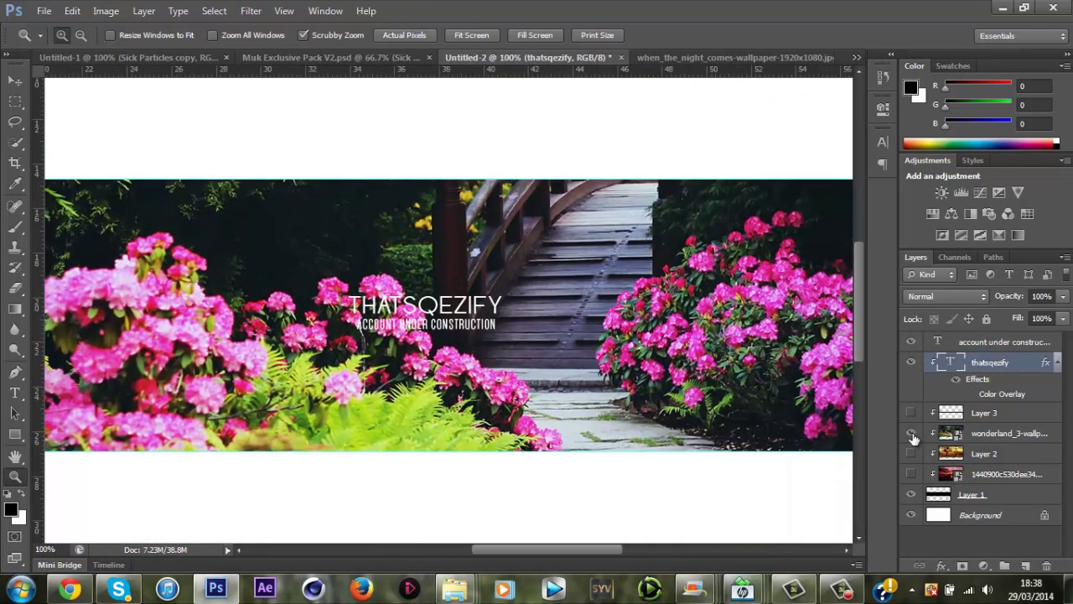
pyautogui.click(970, 395)
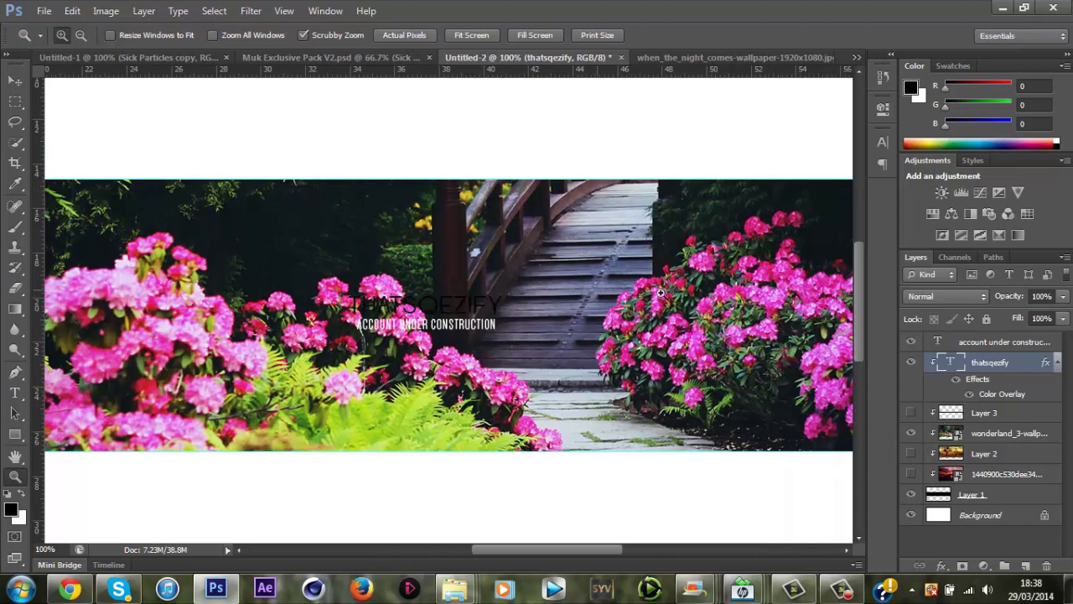
pyautogui.click(970, 394)
pyautogui.moveTo(578, 452); pyautogui.dragTo(469, 266)
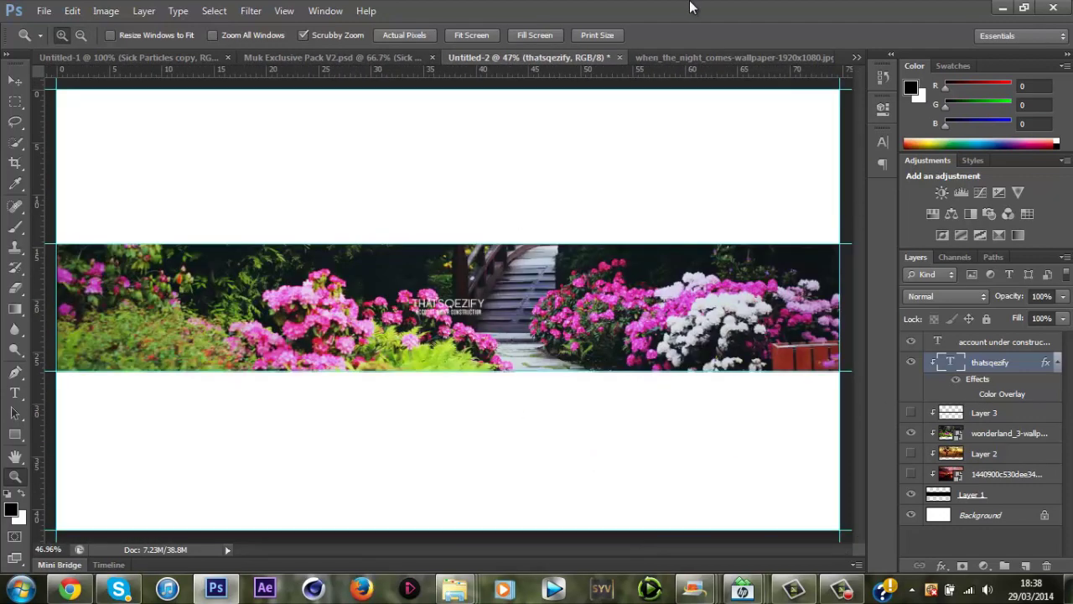
# Step: Set the wonderland_3 garden layer to 50% opacity and zoom out to the whole banner
pyautogui.click(1029, 434)
pyautogui.moveTo(1062, 297); pyautogui.dragTo(1019, 321)
pyautogui.click(843, 589)
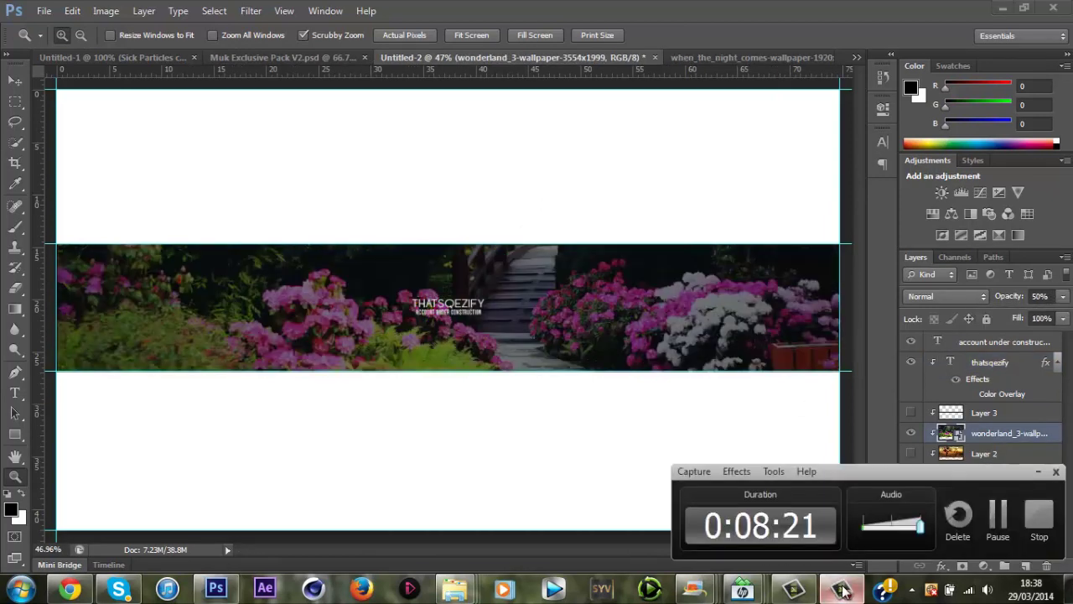
pyautogui.click(845, 591)
pyautogui.click(403, 36)
pyautogui.moveTo(497, 187); pyautogui.dragTo(477, 235)
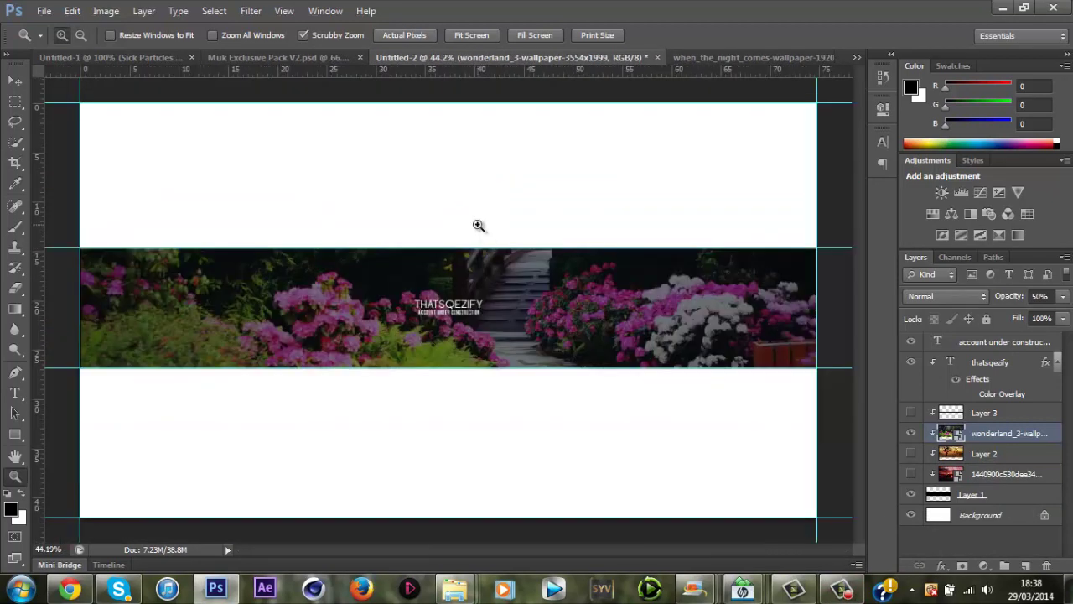